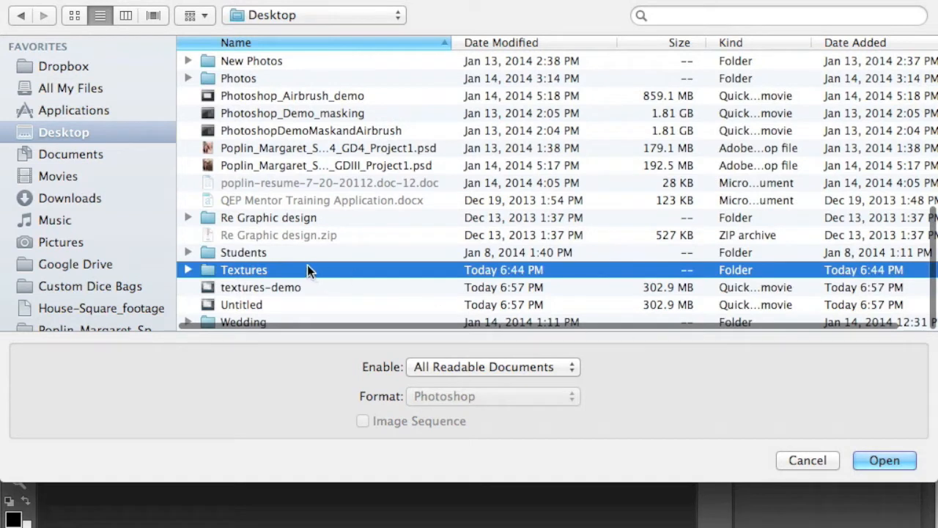
Open texture-07.jpg from the Textures folder and convert its locked Background into a regular layer
{"action": "left_click", "coordinate": [258, 98]}
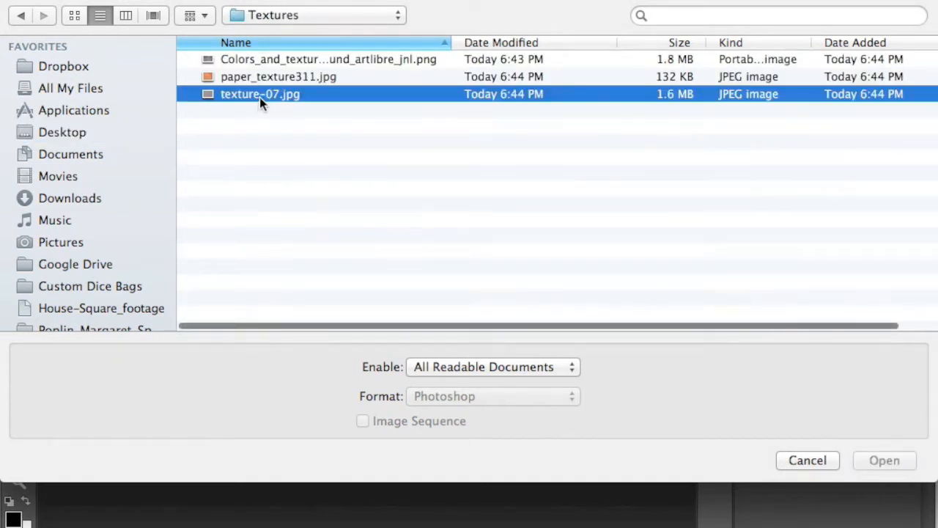
{"action": "left_click", "coordinate": [869, 458]}
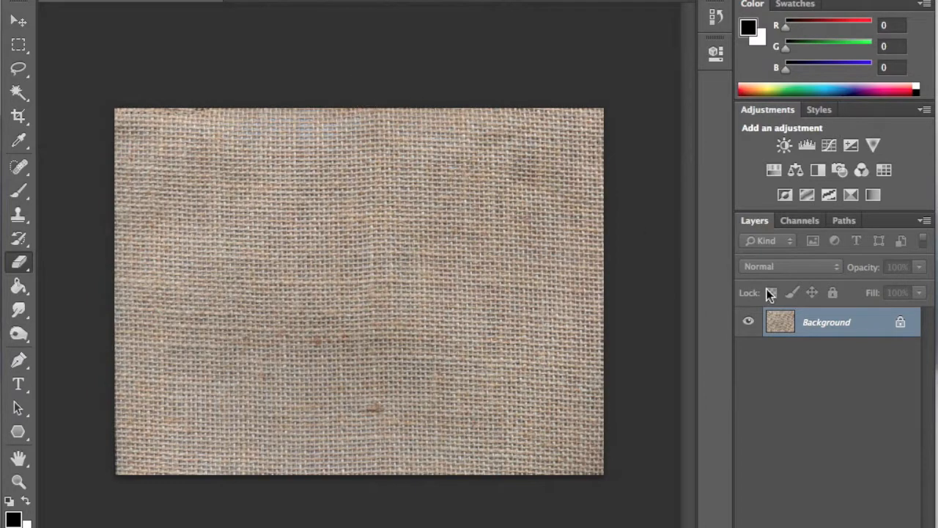
{"action": "double_click", "coordinate": [852, 339]}
{"action": "left_click", "coordinate": [824, 237]}
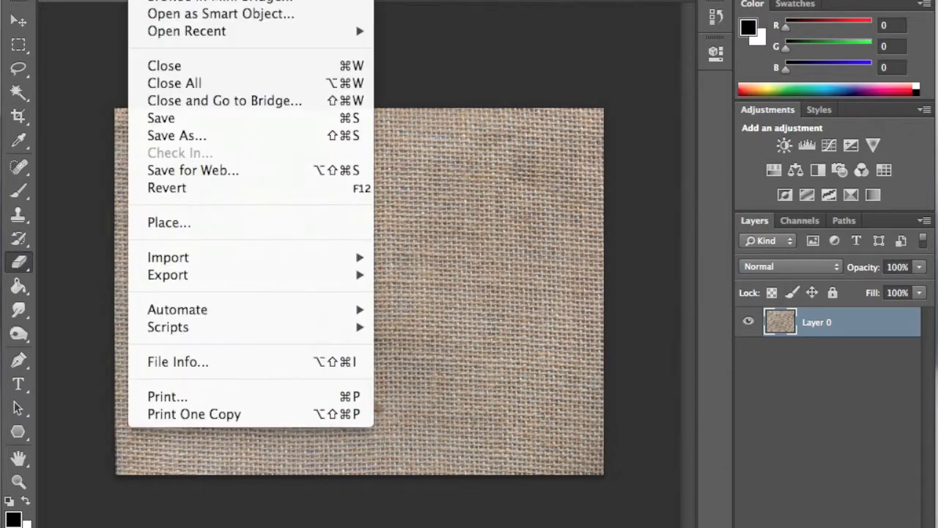
Apply a Threshold adjustment to the burlap layer, raising the threshold level slightly
{"action": "key", "text": "Right"}
{"action": "key", "text": "Right"}
{"action": "mouse_move", "coordinate": [293, 1]}
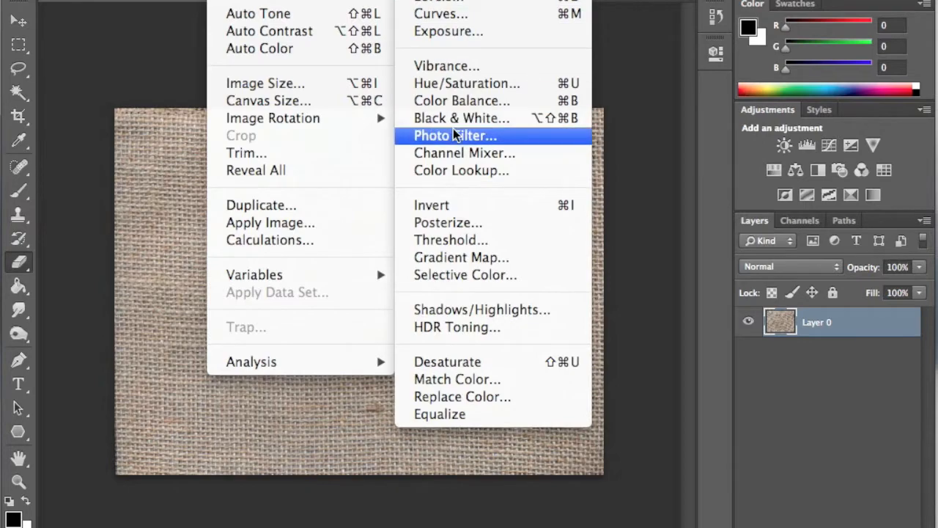
{"action": "left_click", "coordinate": [449, 240]}
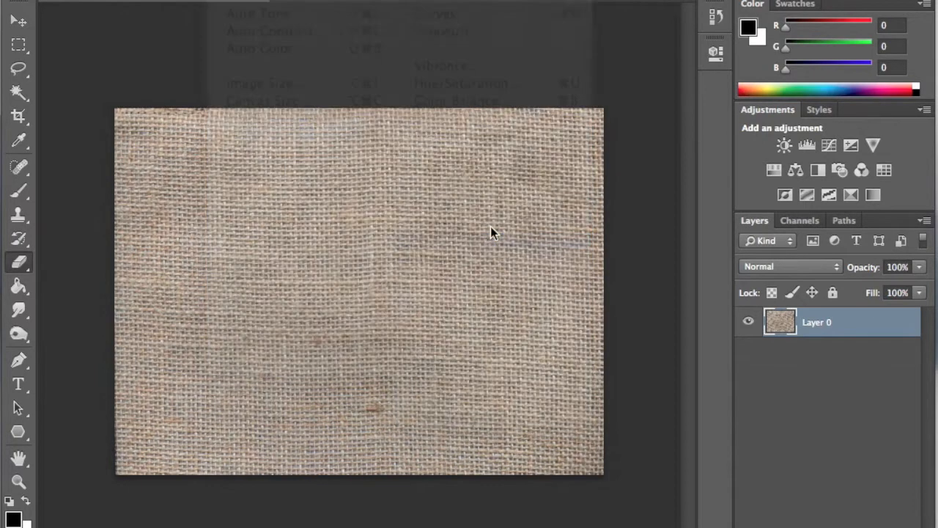
{"action": "left_click_drag", "start_coordinate": [709, 227], "coordinate": [718, 228]}
{"action": "left_click", "coordinate": [879, 107]}
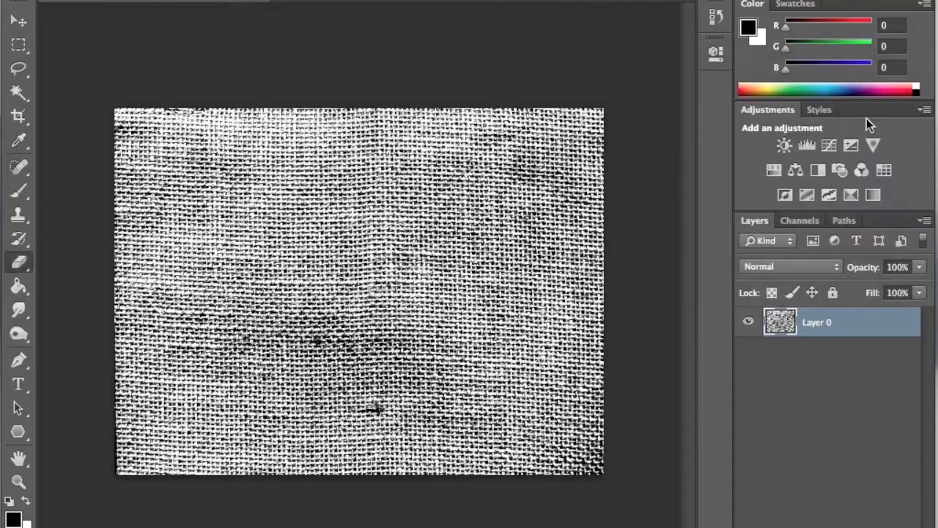
Resize the image to a document width of 11 inches at 300 pixels/inch, with proportions constrained and resampling on
{"action": "left_click", "coordinate": [19, 482]}
{"action": "left_click", "coordinate": [339, 249]}
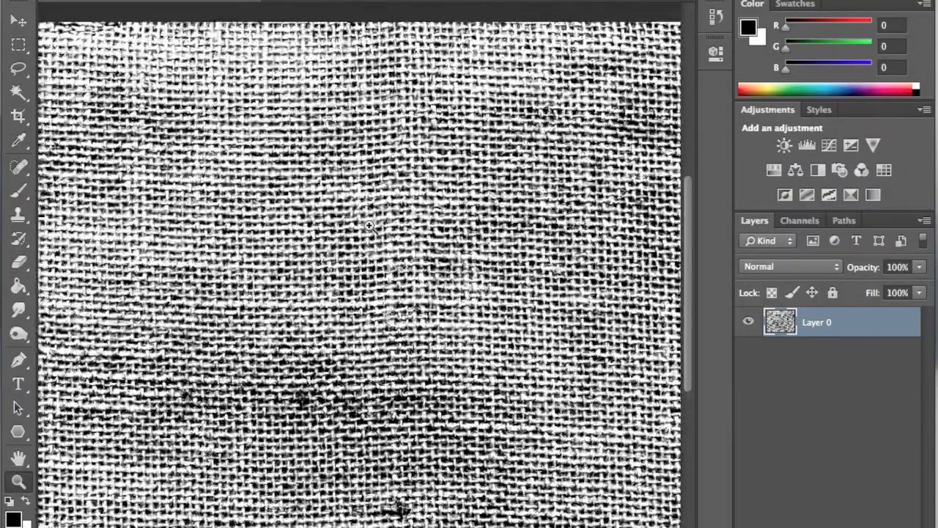
{"action": "left_click", "coordinate": [349, 223]}
{"action": "left_click", "coordinate": [350, 220]}
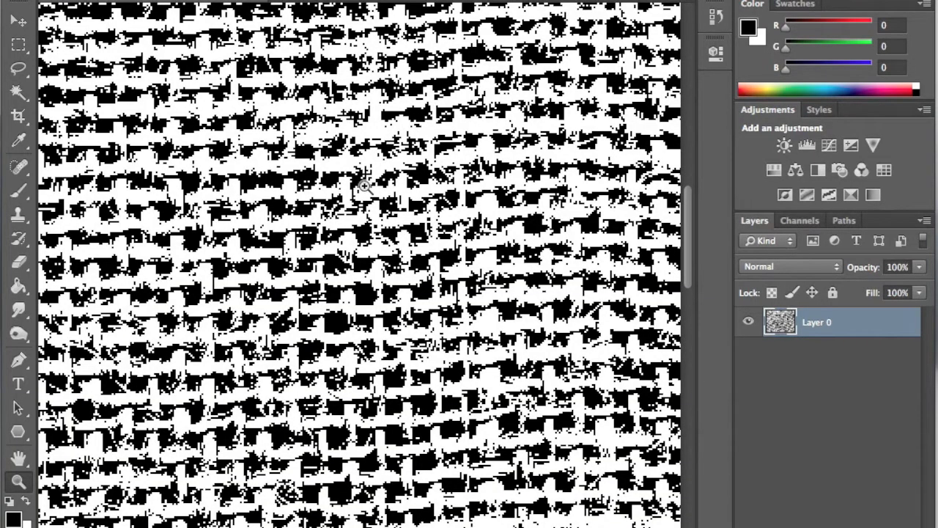
{"action": "key", "text": "ctrl+0"}
{"action": "left_click", "coordinate": [220, 0]}
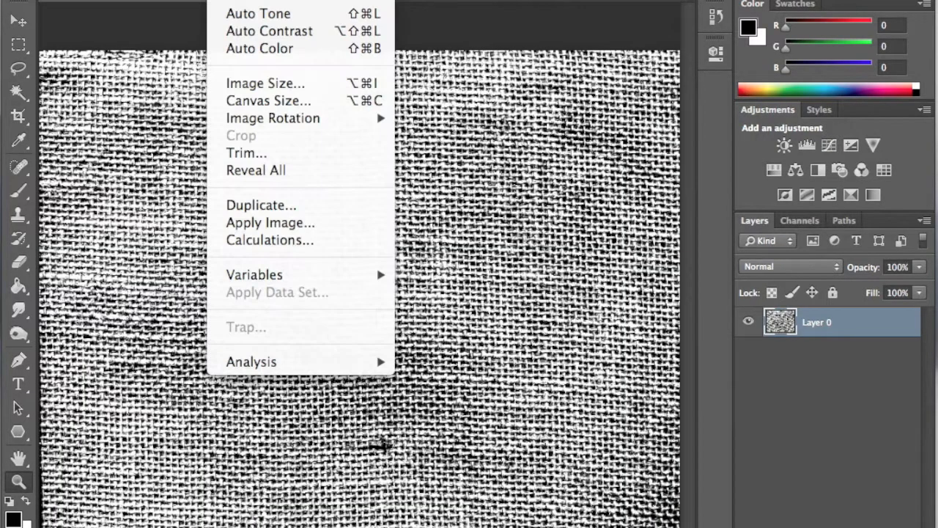
{"action": "left_click", "coordinate": [292, 84]}
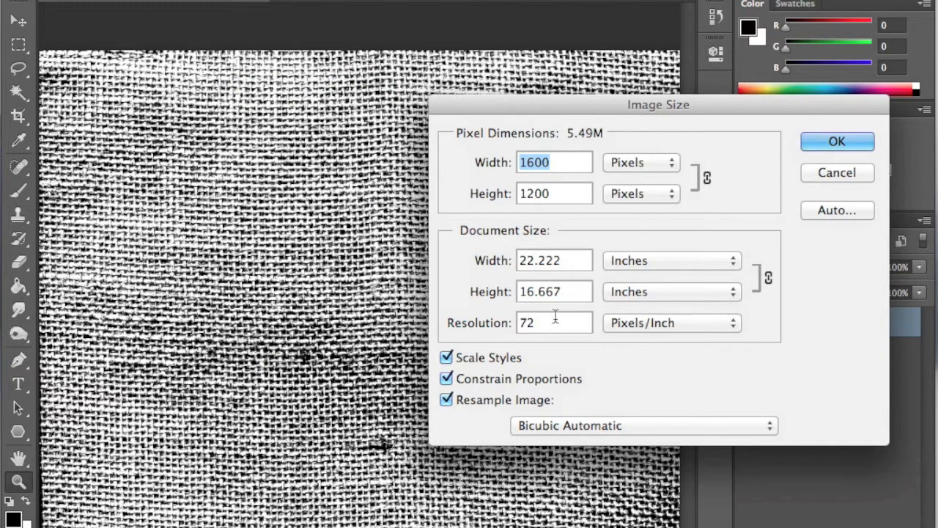
{"action": "double_click", "coordinate": [540, 261]}
{"action": "type", "text": "8"}
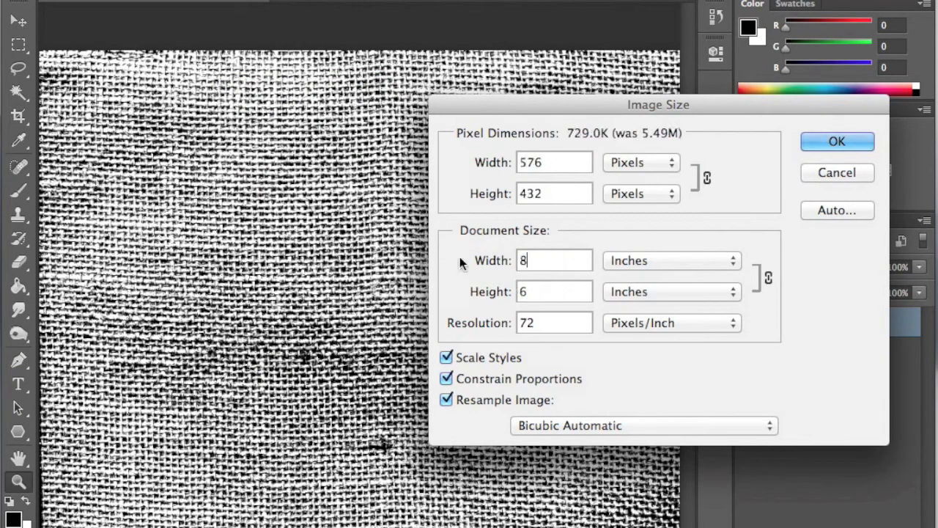
{"action": "double_click", "coordinate": [548, 290]}
{"action": "double_click", "coordinate": [535, 258]}
{"action": "type", "text": "11"}
{"action": "double_click", "coordinate": [551, 323]}
{"action": "type", "text": "300"}
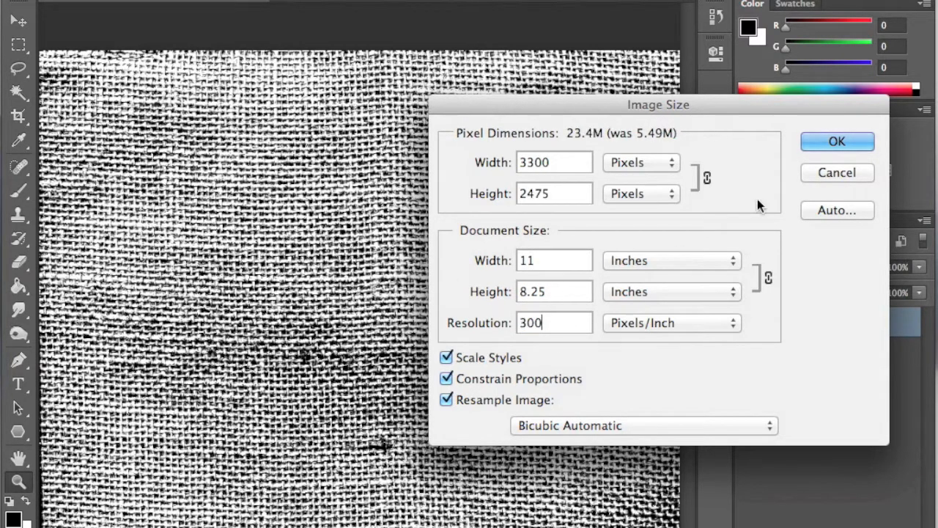
{"action": "left_click", "coordinate": [821, 141]}
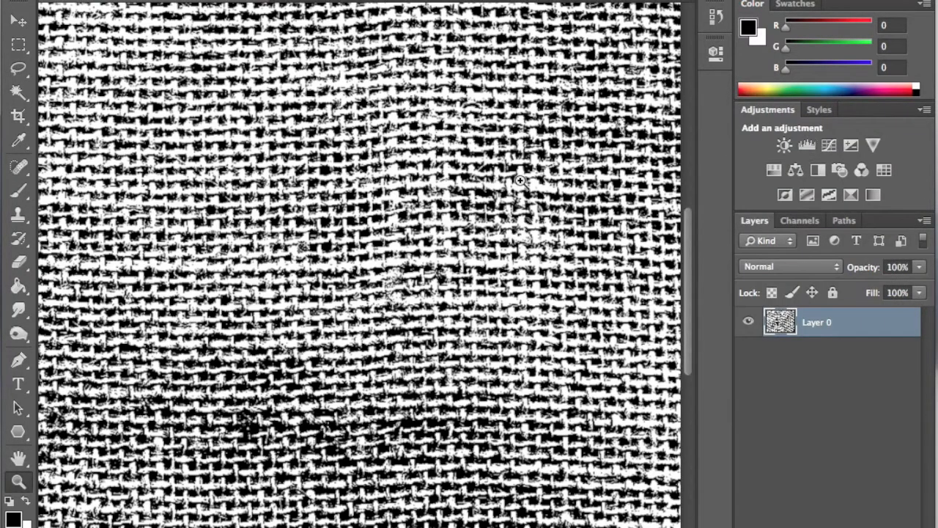
Apply a Gaussian Blur with a radius of 4.3 pixels to the black-and-white burlap layer
{"action": "left_click", "coordinate": [519, 209], "text": "alt"}
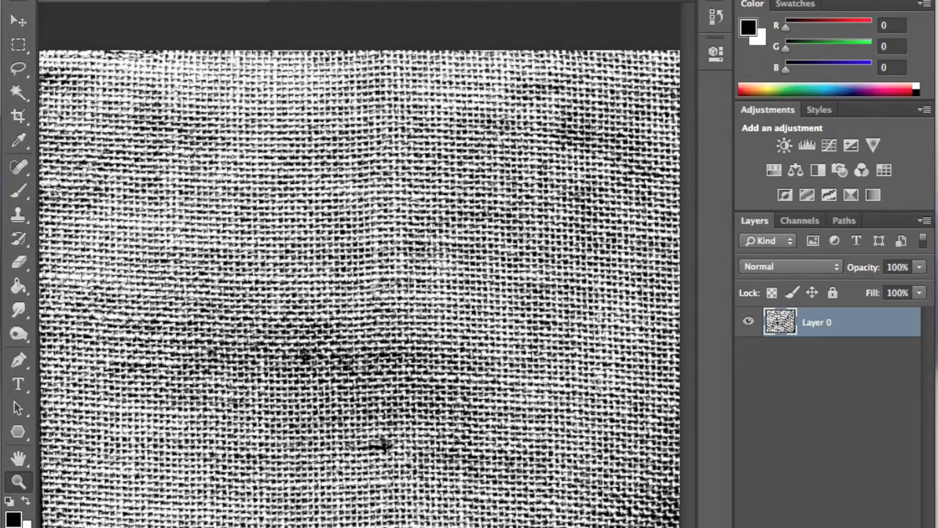
{"action": "left_click", "coordinate": [431, 1]}
{"action": "mouse_move", "coordinate": [480, 134]}
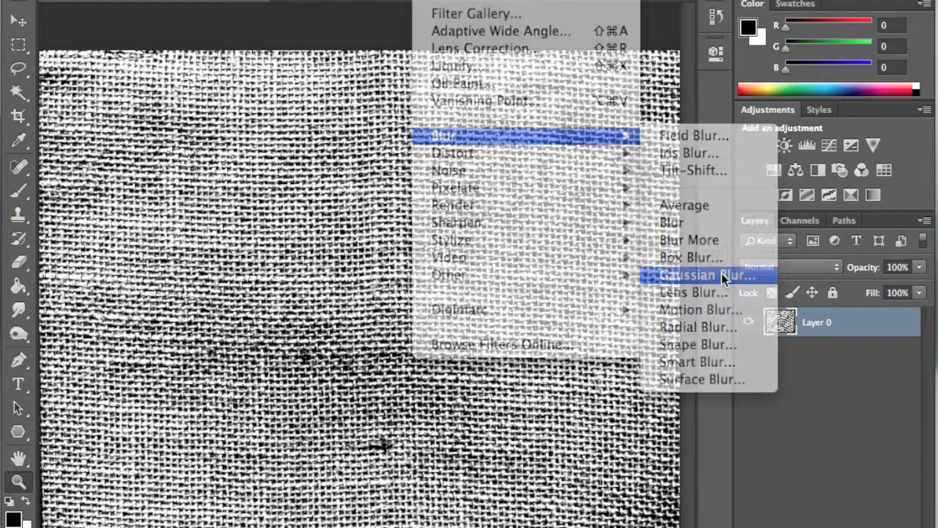
{"action": "left_click", "coordinate": [723, 273]}
{"action": "left_click_drag", "start_coordinate": [656, 352], "coordinate": [689, 355]}
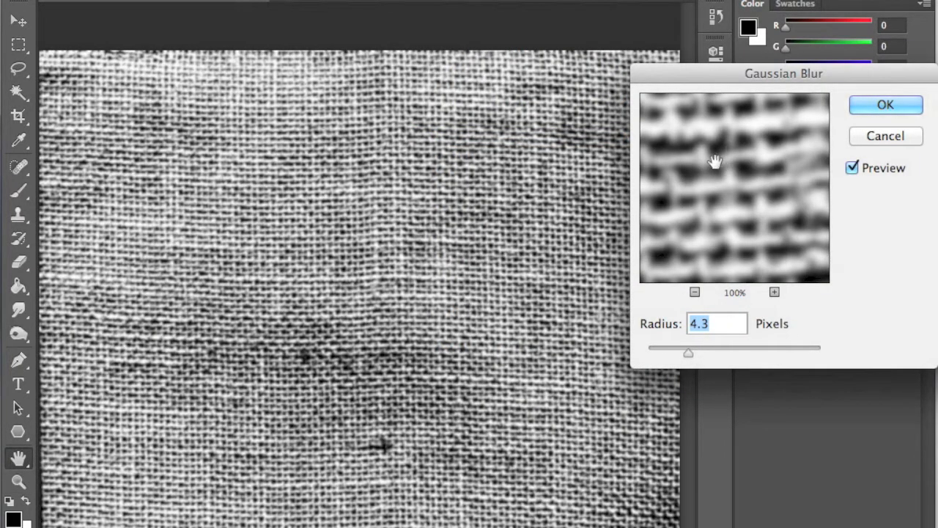
{"action": "left_click", "coordinate": [860, 103]}
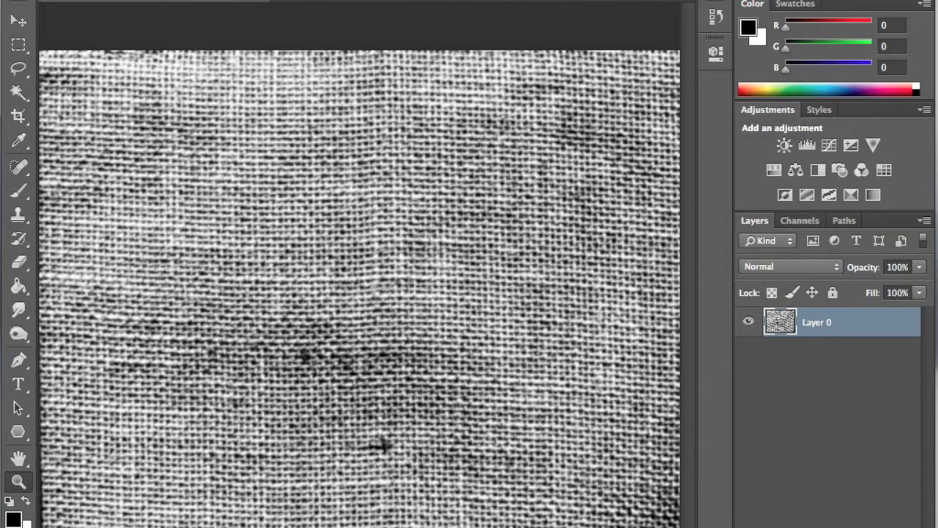
Apply a Threshold adjustment to the blurred burlap layer, with the level slightly above 128
{"action": "left_click", "coordinate": [223, 0]}
{"action": "mouse_move", "coordinate": [294, 0]}
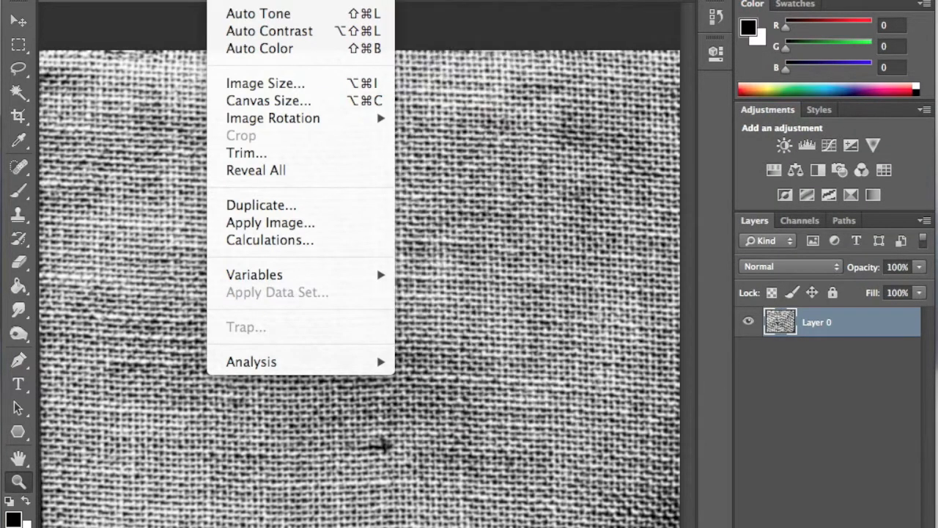
{"action": "mouse_move", "coordinate": [249, 0]}
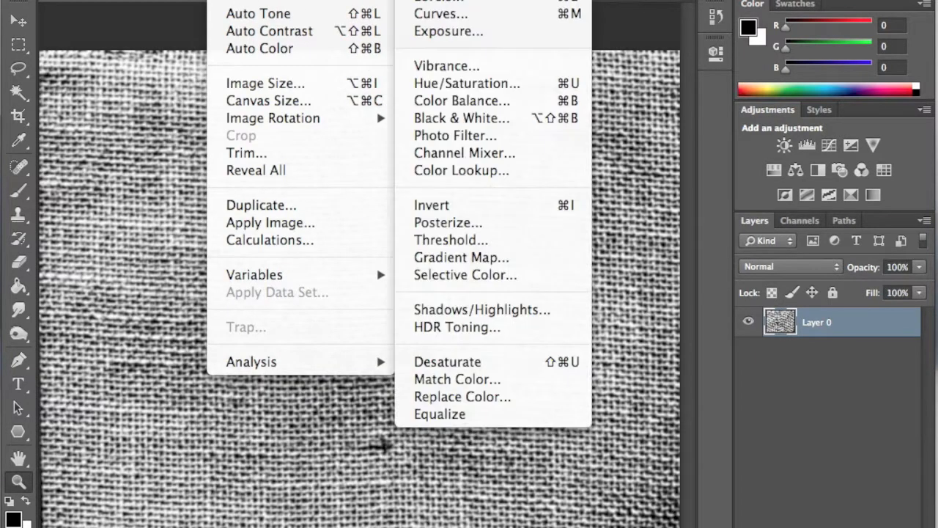
{"action": "left_click", "coordinate": [499, 241]}
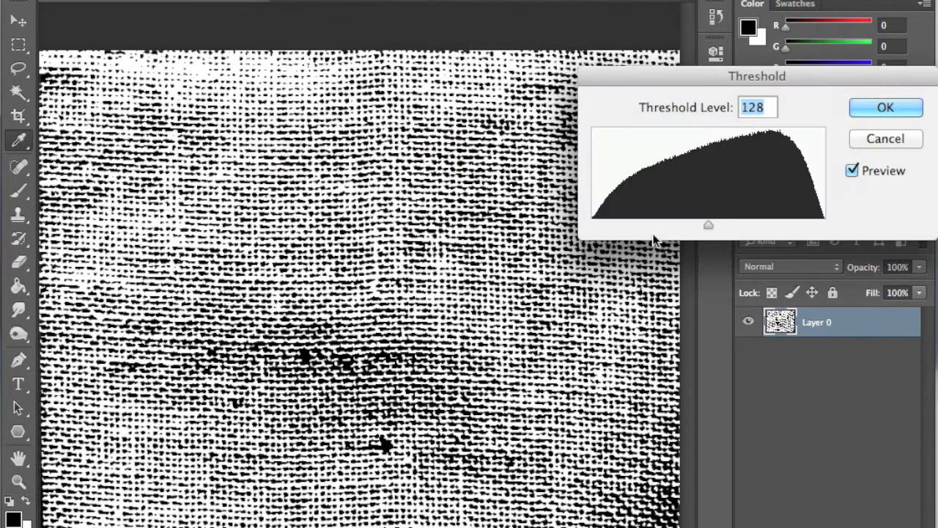
{"action": "mouse_move", "coordinate": [708, 226]}
{"action": "left_mouse_down"}
{"action": "mouse_move", "coordinate": [731, 228]}
{"action": "mouse_move", "coordinate": [714, 227]}
{"action": "mouse_move", "coordinate": [723, 227]}
{"action": "left_mouse_up"}
{"action": "left_click", "coordinate": [872, 112]}
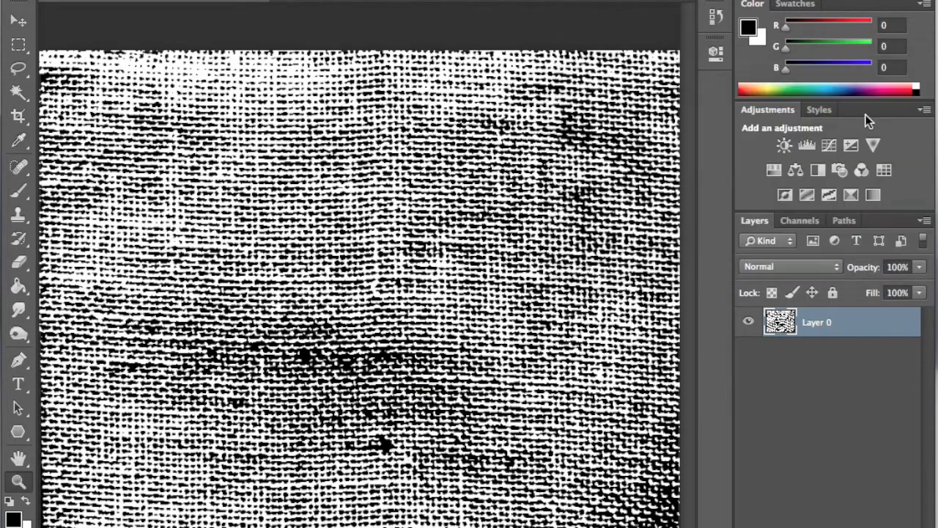
Examine the edges of the smoothed black-and-white weave up close
{"action": "left_click", "coordinate": [21, 481]}
{"action": "left_click", "coordinate": [399, 282]}
{"action": "left_click", "coordinate": [399, 281]}
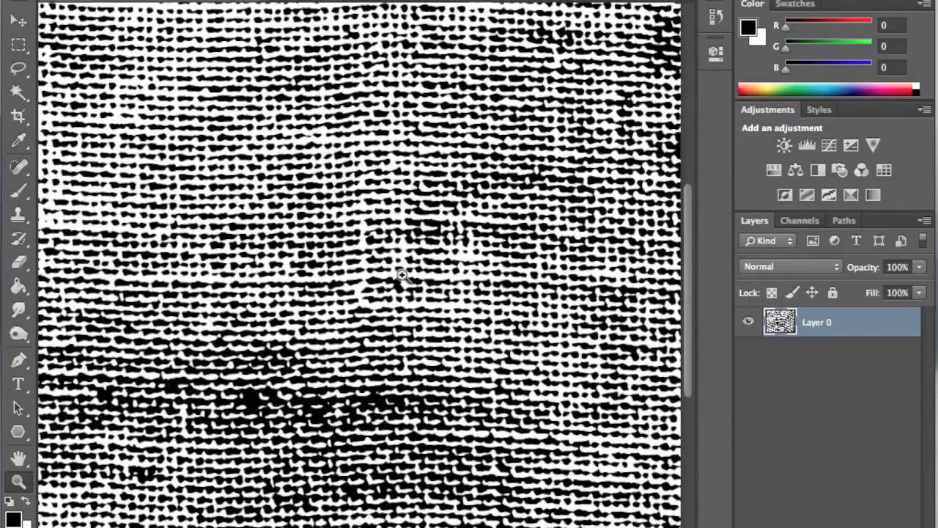
{"action": "left_click", "coordinate": [402, 274]}
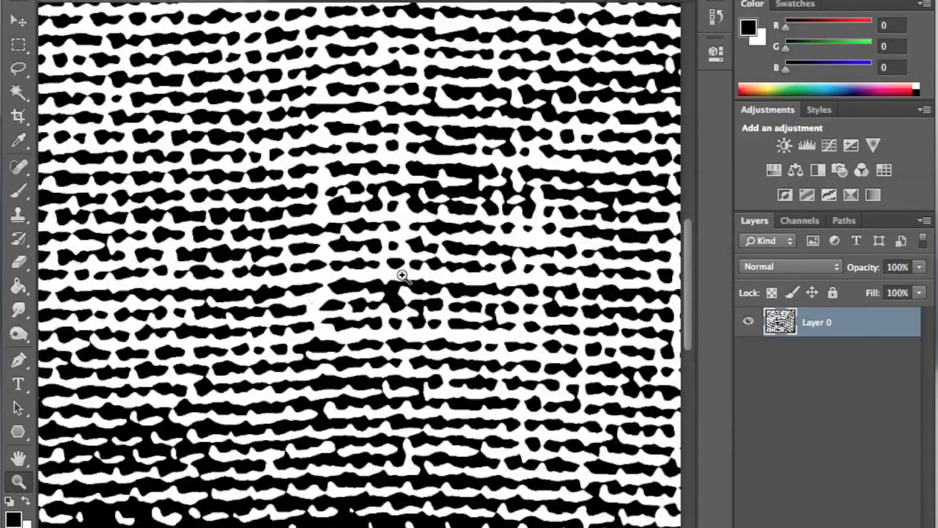
{"action": "left_click", "coordinate": [402, 275]}
{"action": "left_click", "coordinate": [402, 283], "text": "alt"}
{"action": "left_click", "coordinate": [402, 283], "text": "alt"}
Save the texture as a JPEG copy named burlap-bw-smooth.jpg in the Textures folder
{"action": "left_click", "coordinate": [147, 0]}
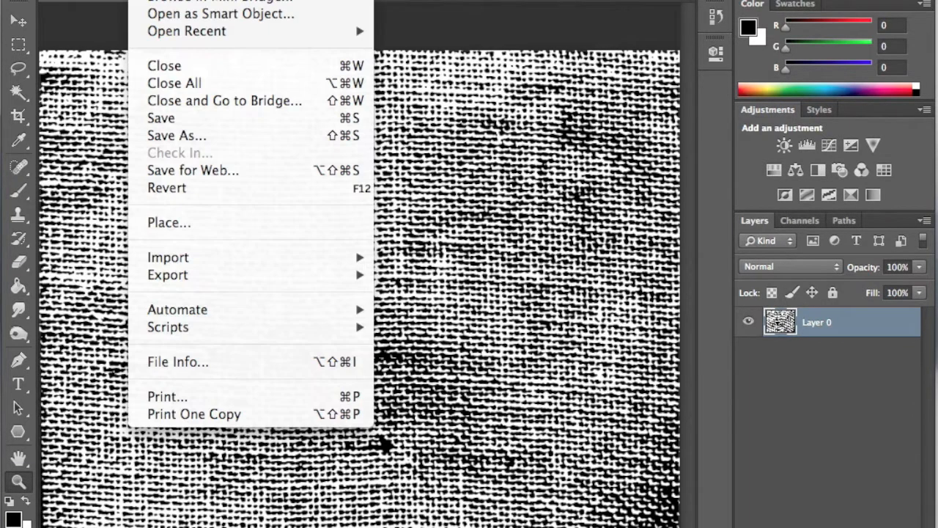
{"action": "left_click", "coordinate": [171, 129]}
{"action": "left_click", "coordinate": [453, 308]}
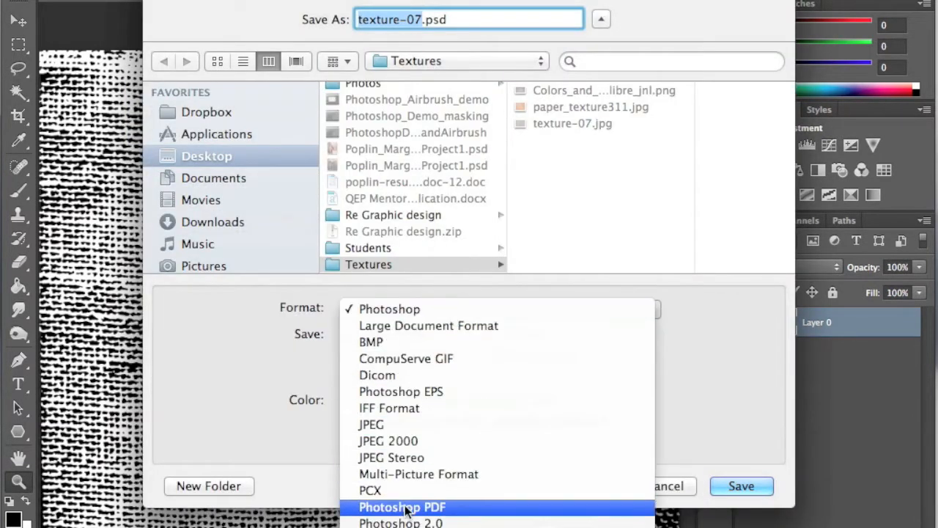
{"action": "left_click", "coordinate": [400, 425]}
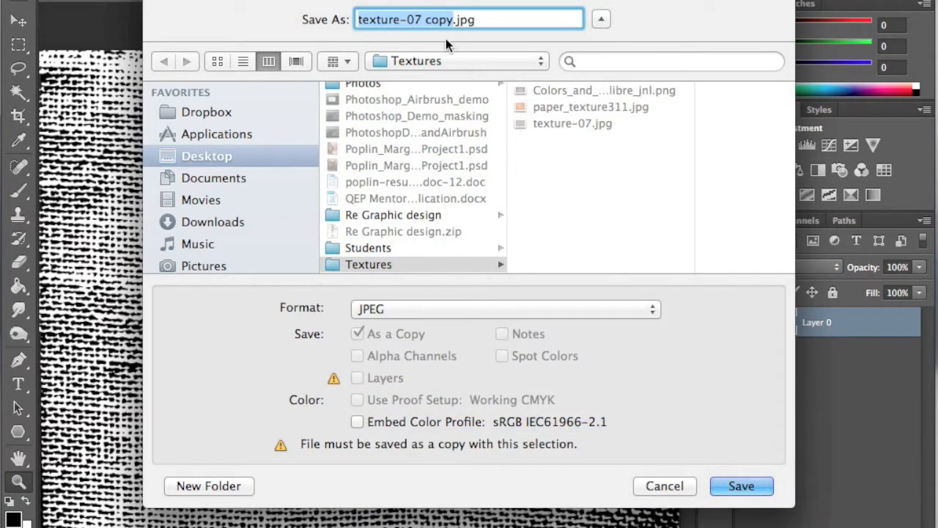
{"action": "type", "text": "burlap-bw-"}
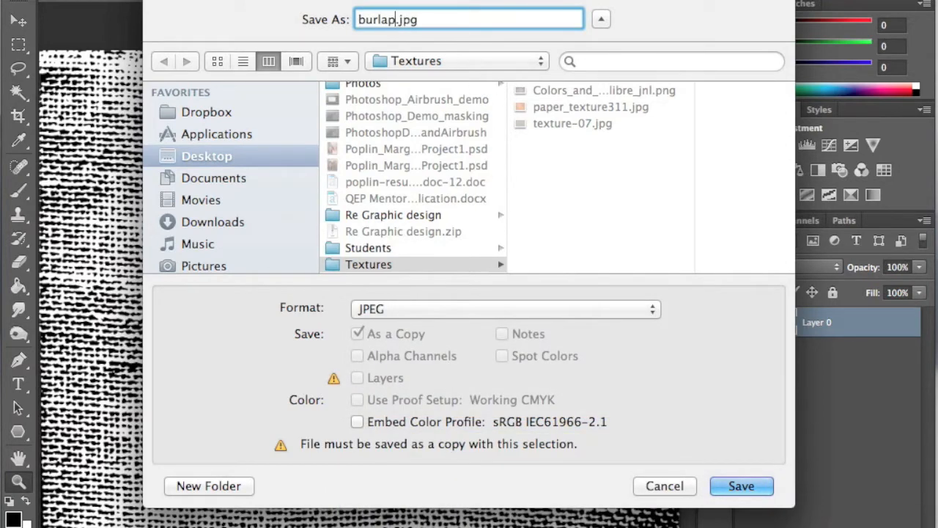
{"action": "type", "text": "smooth"}
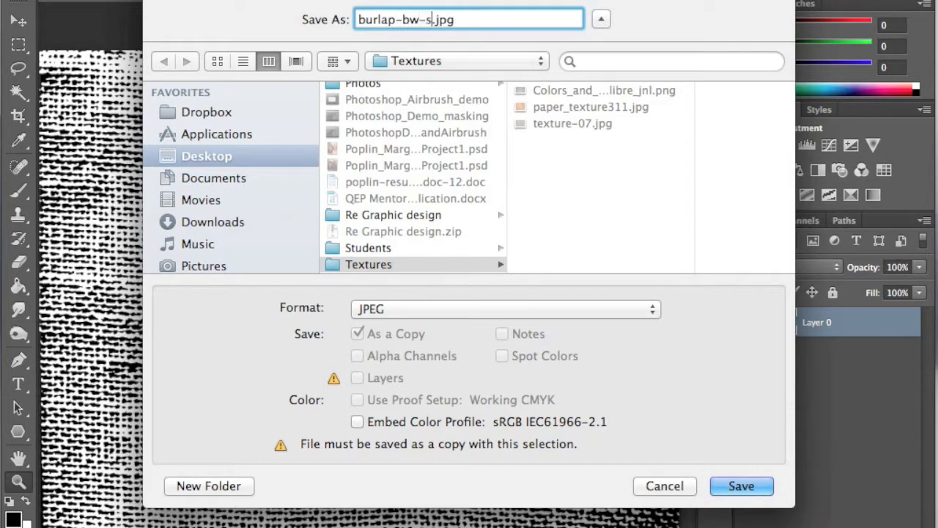
{"action": "left_click", "coordinate": [724, 488]}
{"action": "left_click", "coordinate": [761, 165]}
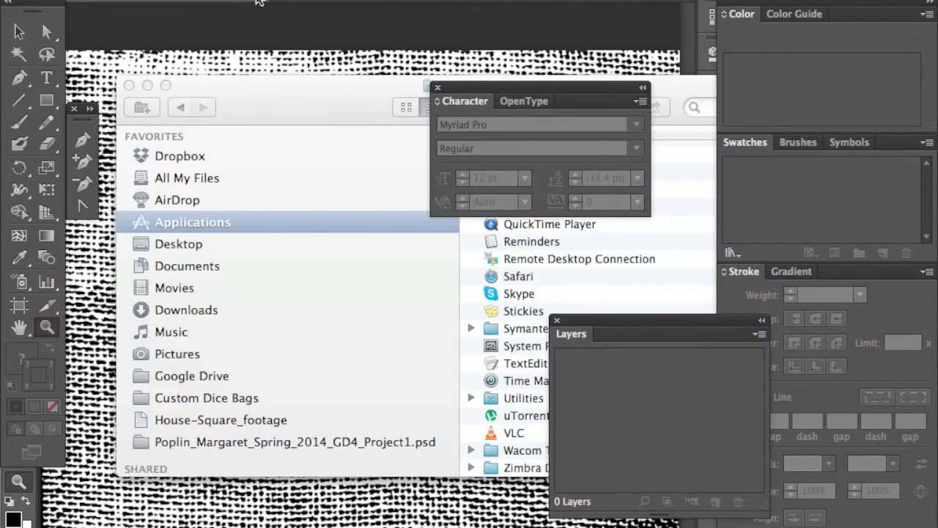
Switch to Illustrator and open burlap-bw-smooth.jpg from the Textures folder
{"action": "left_click", "coordinate": [140, 0]}
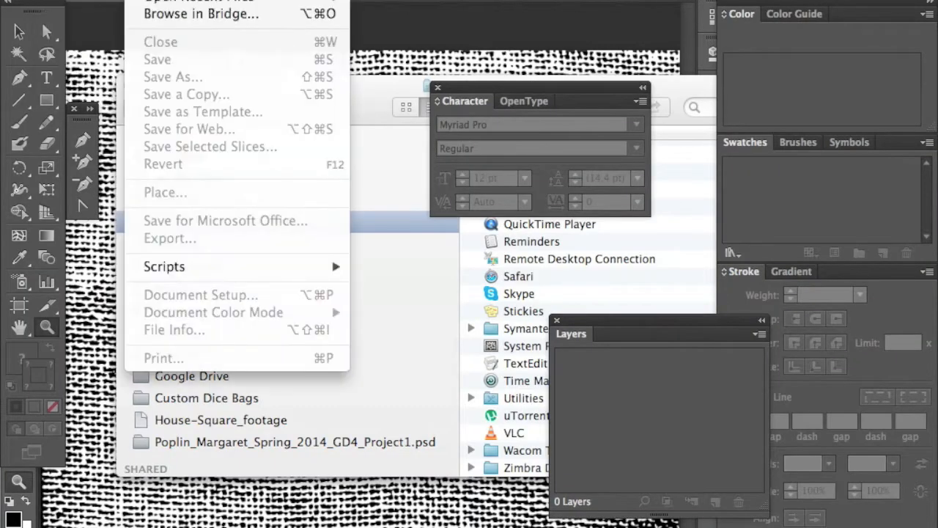
{"action": "left_click", "coordinate": [162, 0]}
{"action": "left_click", "coordinate": [407, 106]}
{"action": "left_click", "coordinate": [411, 85]}
{"action": "left_click", "coordinate": [734, 385]}
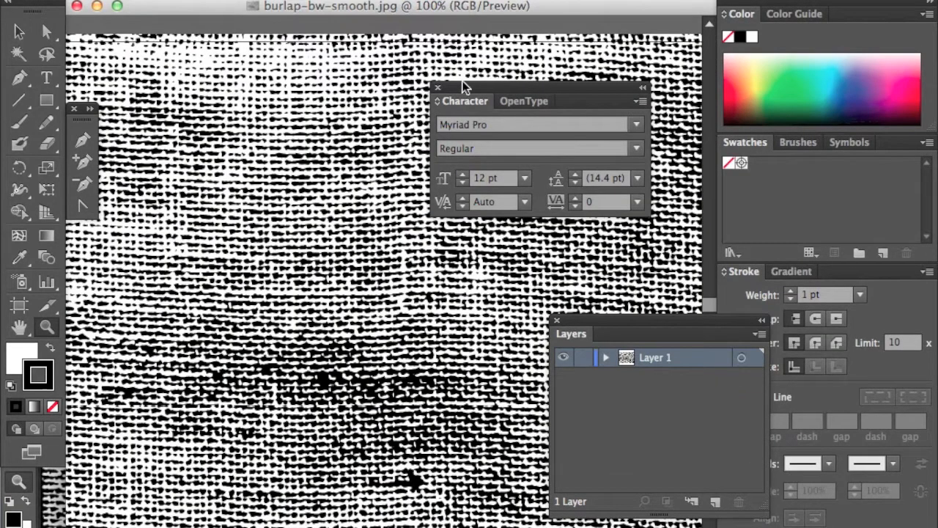
Clear the Character and Layers panels off the artwork and show the Image Trace panel
{"action": "left_click", "coordinate": [438, 88]}
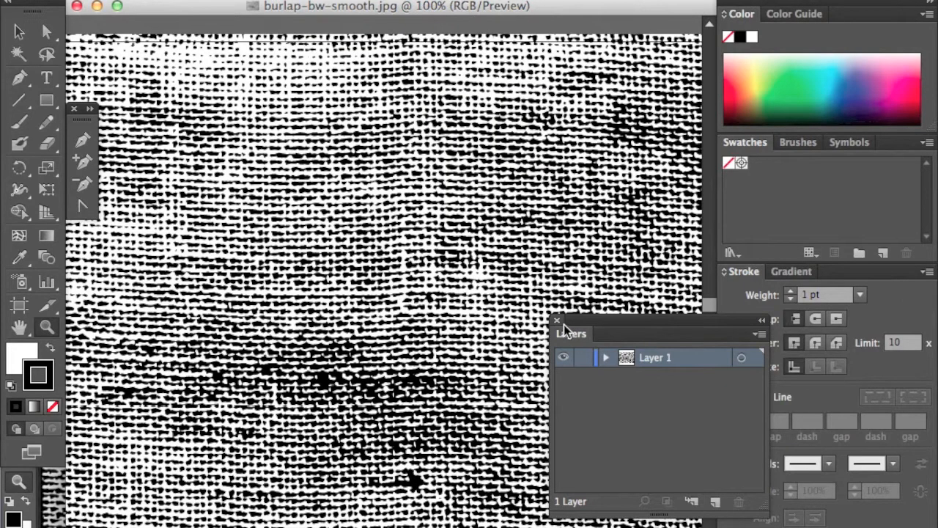
{"action": "left_click_drag", "start_coordinate": [578, 324], "coordinate": [767, 317]}
{"action": "left_click", "coordinate": [484, 1]}
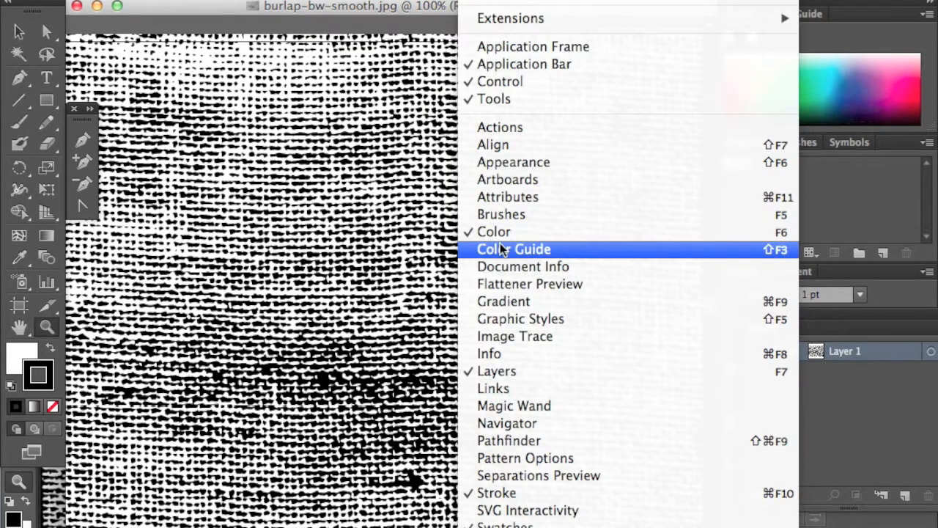
{"action": "scroll", "coordinate": [511, 220], "scroll_direction": "down", "scroll_amount": 3}
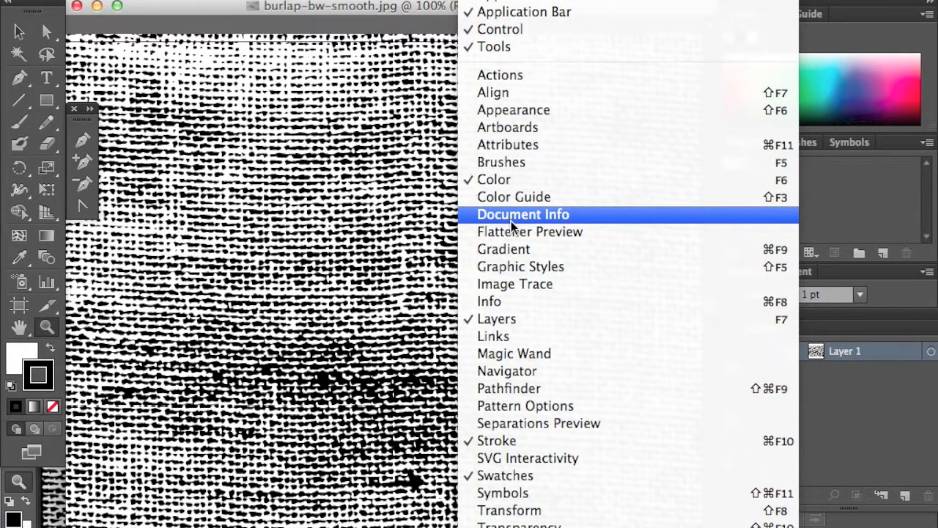
{"action": "left_click", "coordinate": [526, 286]}
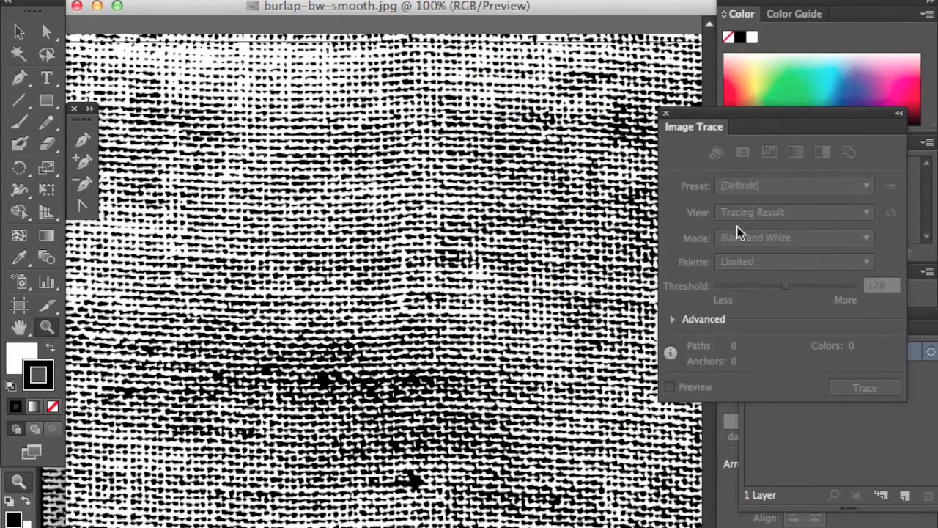
Select the burlap image and trace it in Black and White mode with the default preset, accepting the large-image warning
{"action": "left_click", "coordinate": [553, 183]}
{"action": "left_click", "coordinate": [19, 32]}
{"action": "left_click", "coordinate": [395, 202]}
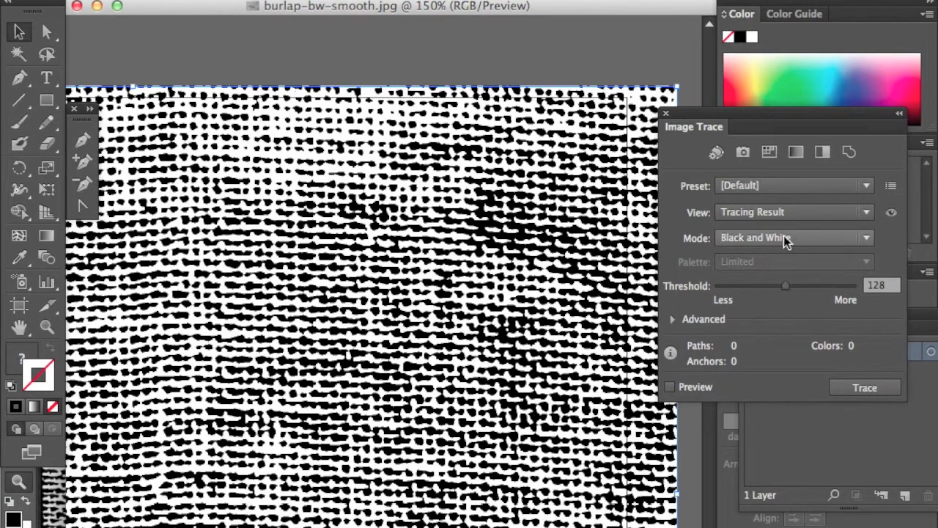
{"action": "left_click", "coordinate": [849, 388]}
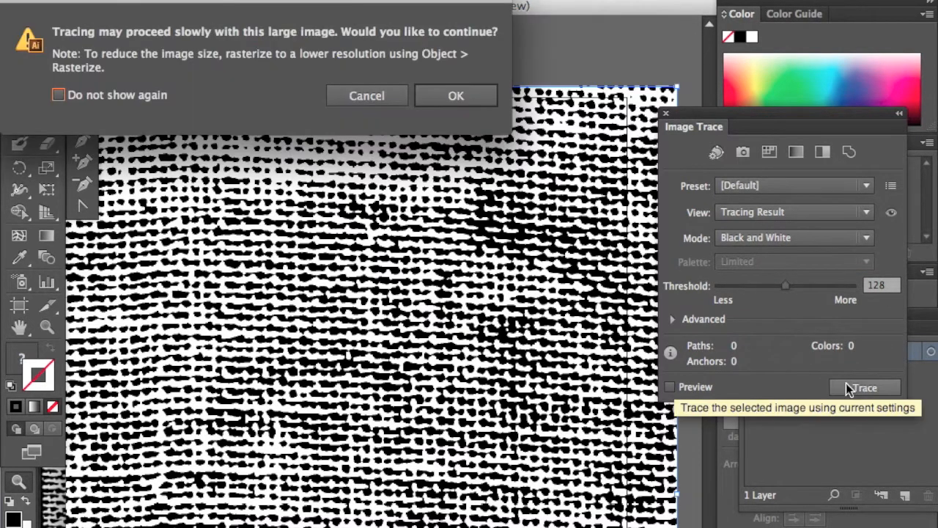
{"action": "left_click", "coordinate": [445, 98]}
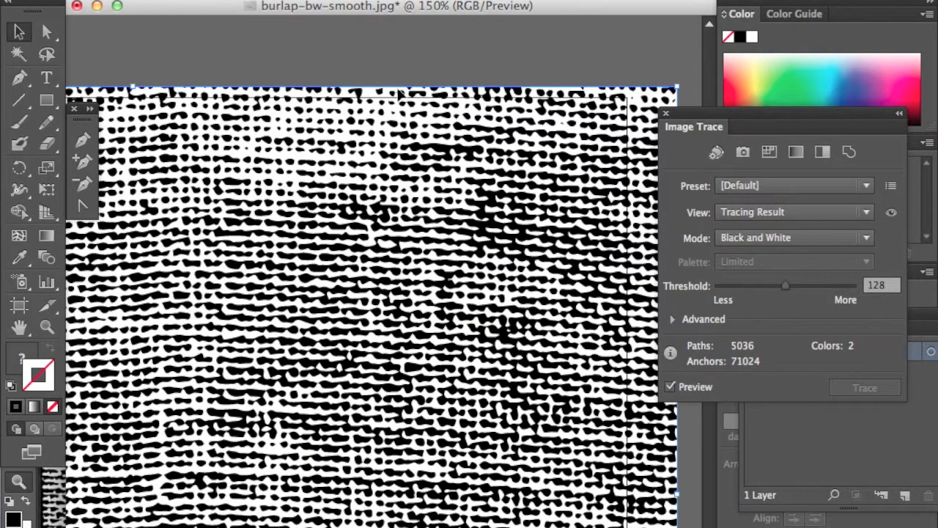
Expand the tracing result into editable vector paths and deselect them
{"action": "left_click", "coordinate": [229, 0]}
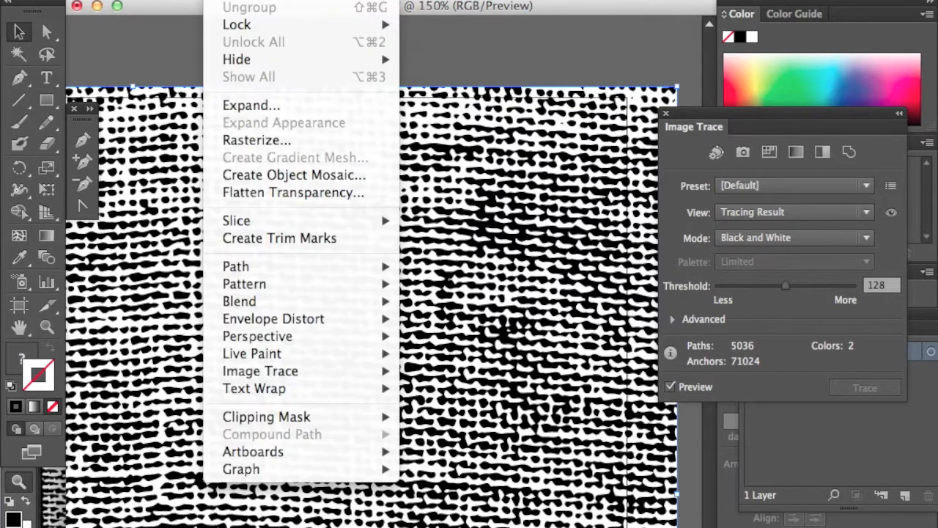
{"action": "left_click", "coordinate": [252, 106]}
{"action": "left_click", "coordinate": [144, 248]}
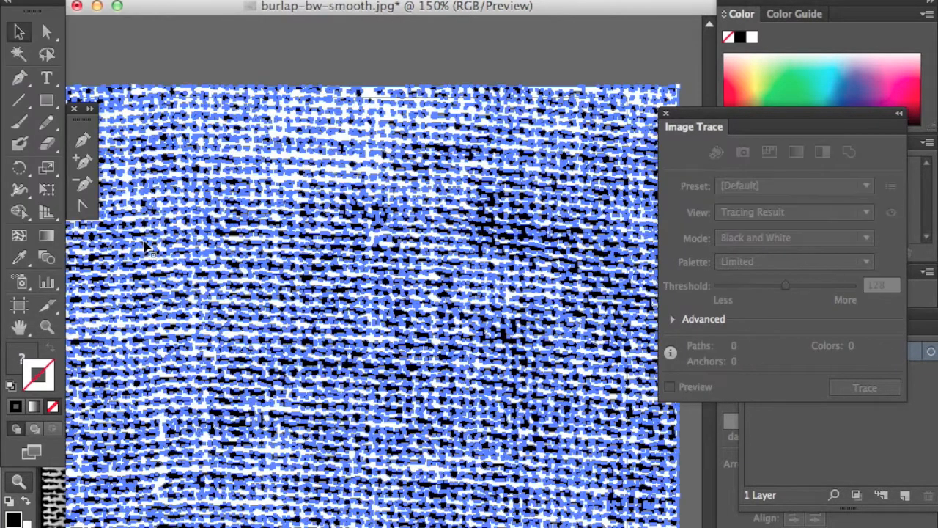
{"action": "left_click", "coordinate": [350, 60]}
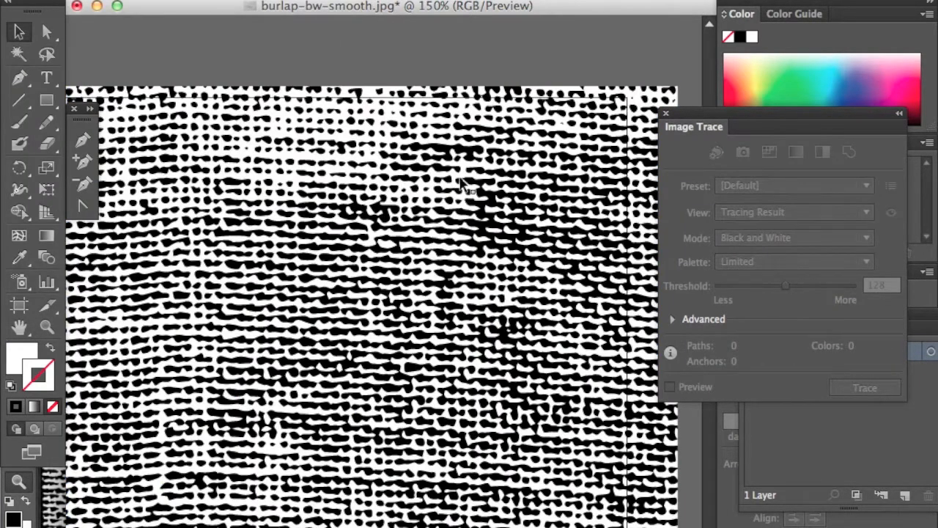
Ungroup the expanded burlap artwork completely so its shapes can be selected individually
{"action": "left_click", "coordinate": [487, 199]}
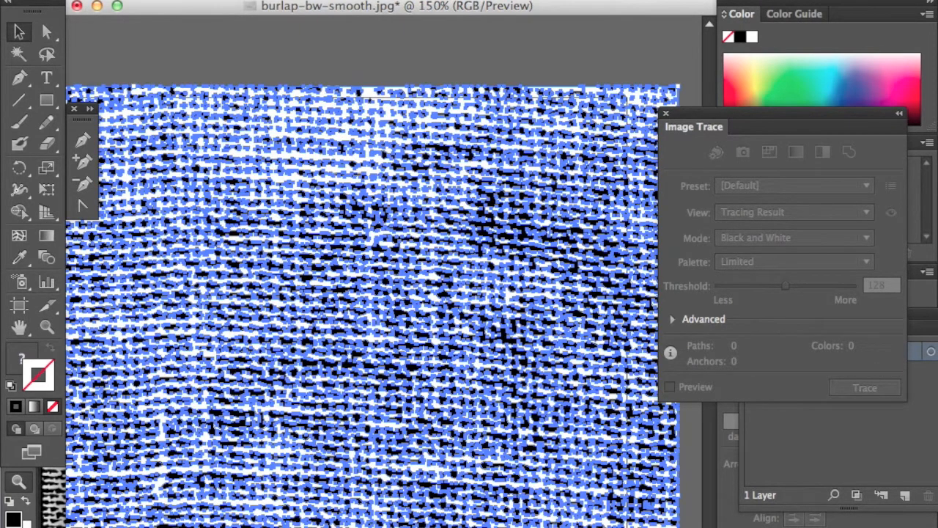
{"action": "left_click", "coordinate": [222, 1]}
{"action": "left_click", "coordinate": [247, 8]}
{"action": "left_click", "coordinate": [221, 1]}
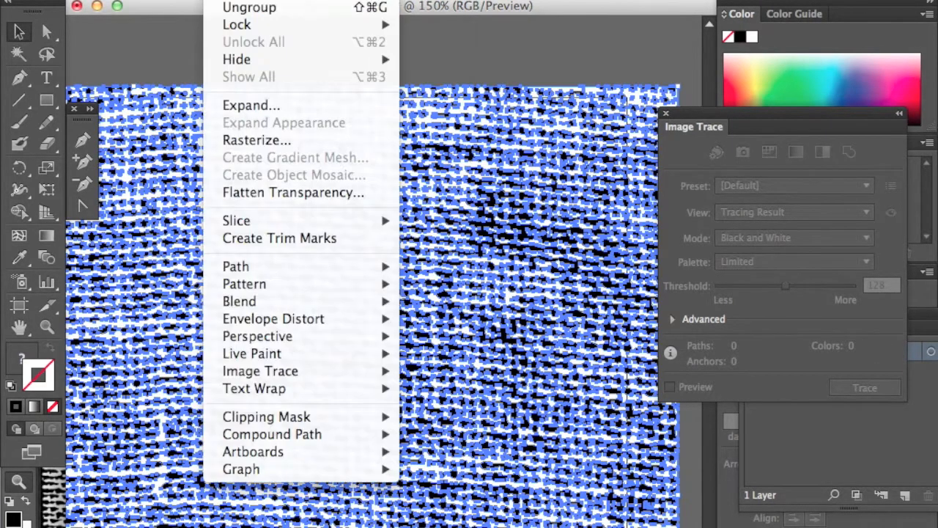
{"action": "left_click", "coordinate": [250, 8]}
{"action": "left_click", "coordinate": [244, 1]}
{"action": "left_click", "coordinate": [482, 53]}
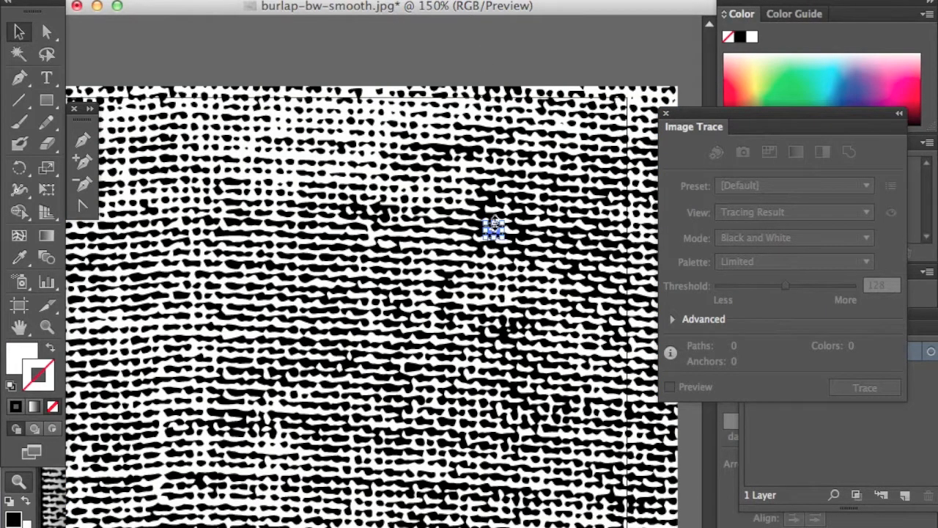
Select every shape with the same fill color as a black weave shape and delete them all
{"action": "left_click", "coordinate": [493, 227]}
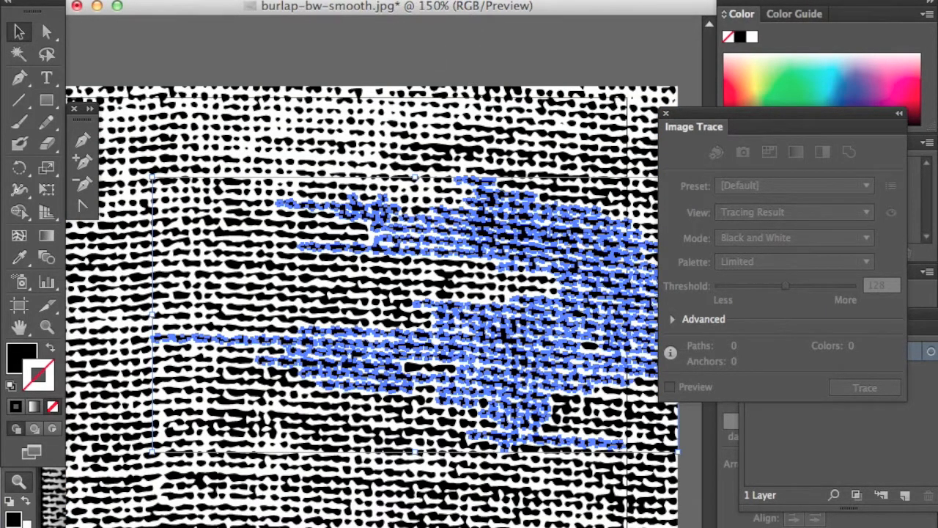
{"action": "scroll", "coordinate": [544, 86], "scroll_direction": "up", "scroll_amount": 5}
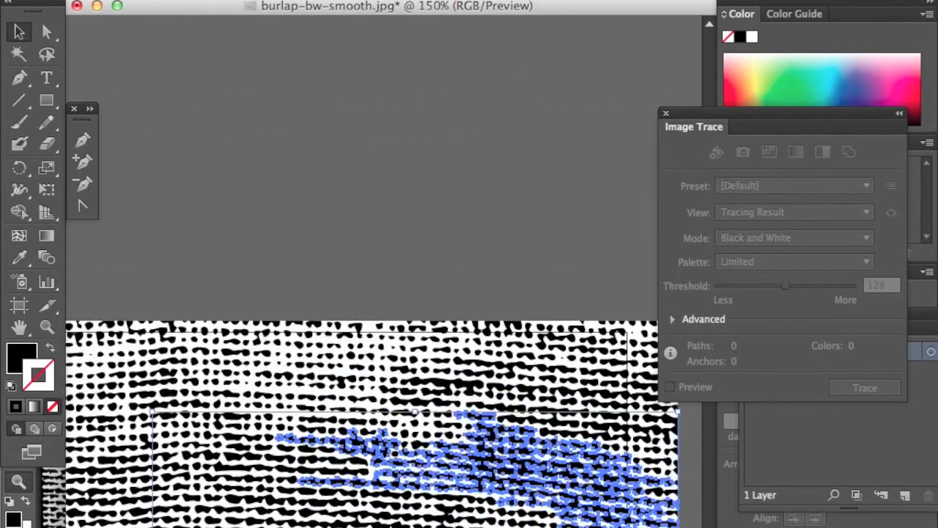
{"action": "left_click", "coordinate": [383, 0]}
{"action": "mouse_move", "coordinate": [385, 88]}
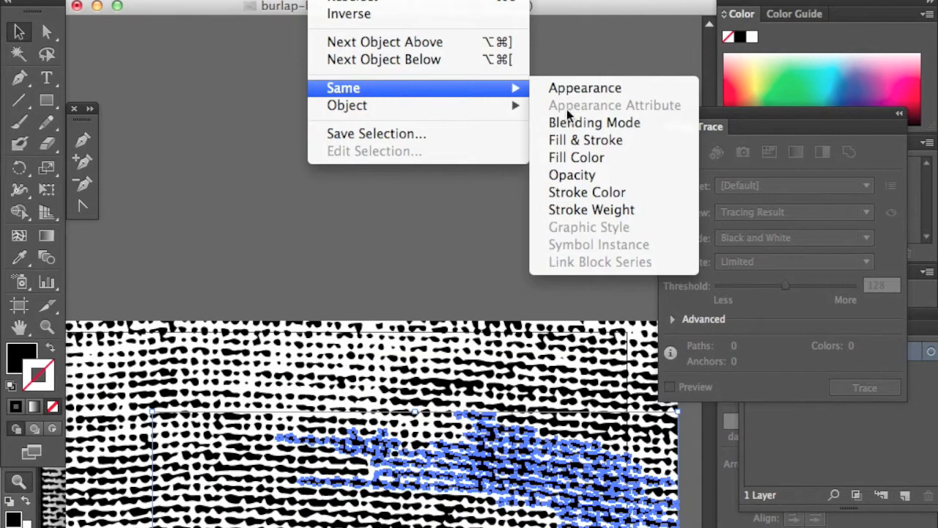
{"action": "left_click", "coordinate": [591, 159]}
{"action": "scroll", "coordinate": [496, 115], "scroll_direction": "down", "scroll_amount": 5}
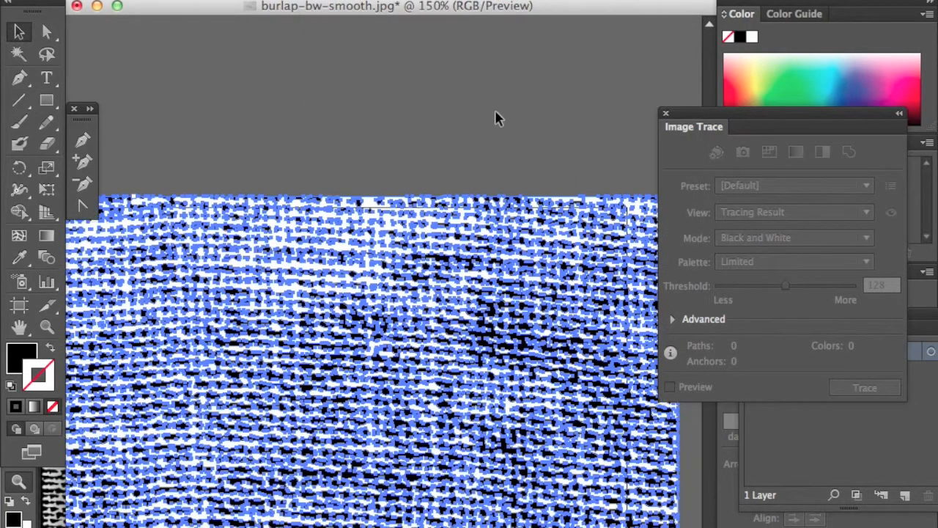
{"action": "scroll", "coordinate": [496, 115], "scroll_direction": "down", "scroll_amount": 2}
{"action": "key", "text": "Delete"}
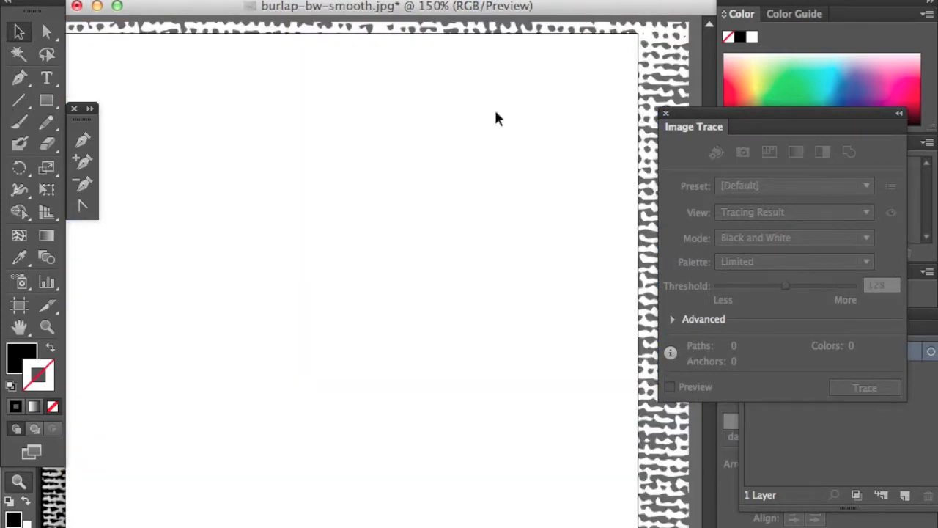
Select all remaining white shapes, unite them with Pathfinder, and clear the Image Trace panel off the swatches
{"action": "key", "text": "super+z"}
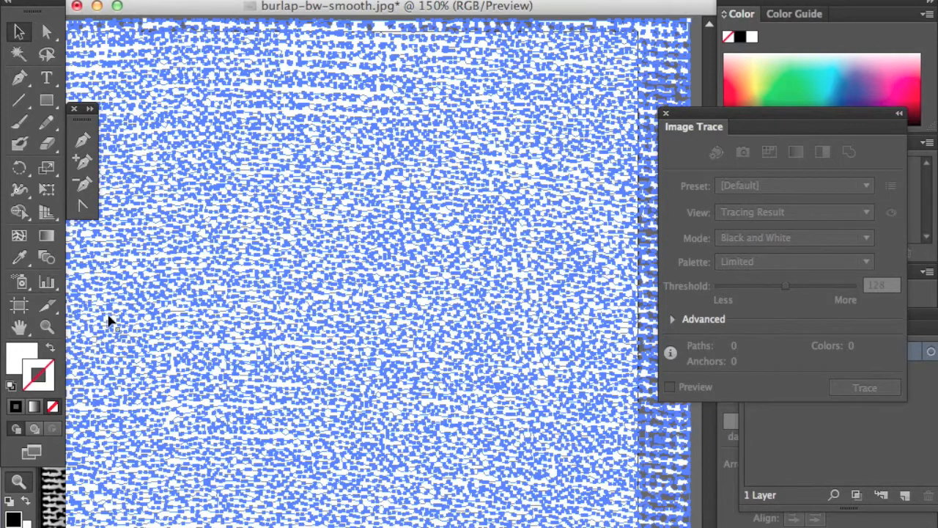
{"action": "left_click", "coordinate": [22, 351]}
{"action": "left_click", "coordinate": [484, 1]}
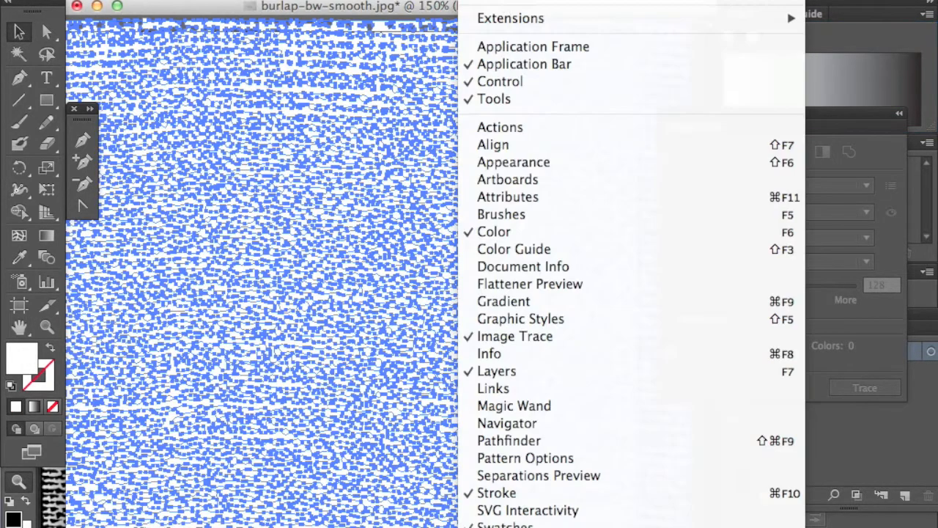
{"action": "left_click", "coordinate": [525, 440]}
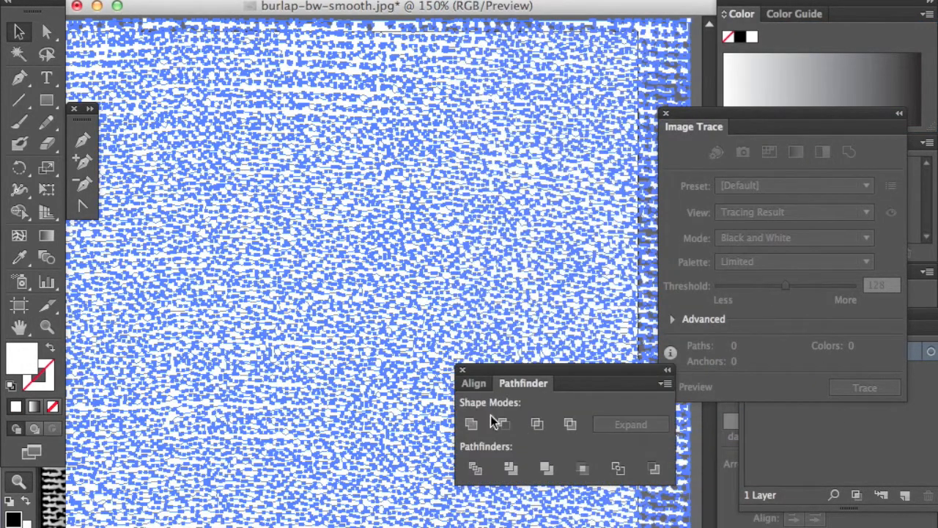
{"action": "left_click", "coordinate": [469, 432]}
{"action": "mouse_move", "coordinate": [801, 136]}
{"action": "left_mouse_down"}
{"action": "mouse_move", "coordinate": [785, 203]}
{"action": "mouse_move", "coordinate": [785, 336]}
{"action": "left_mouse_up"}
Convert the colors of the selected weave to RGB
{"action": "left_click", "coordinate": [228, 1]}
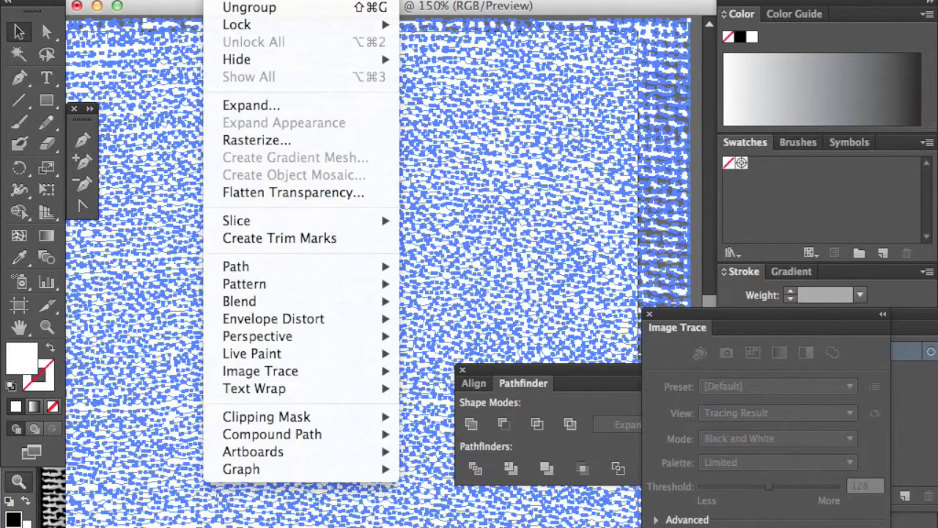
{"action": "mouse_move", "coordinate": [184, 1]}
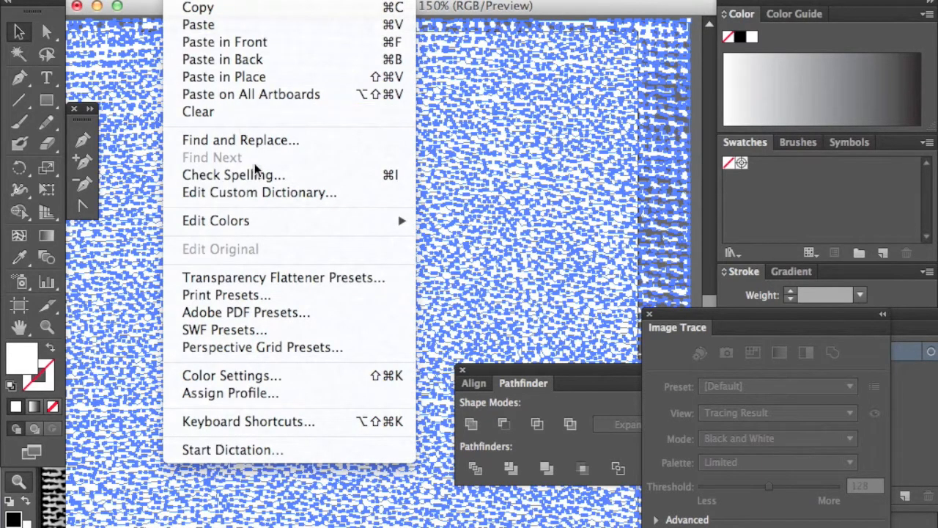
{"action": "mouse_move", "coordinate": [268, 219]}
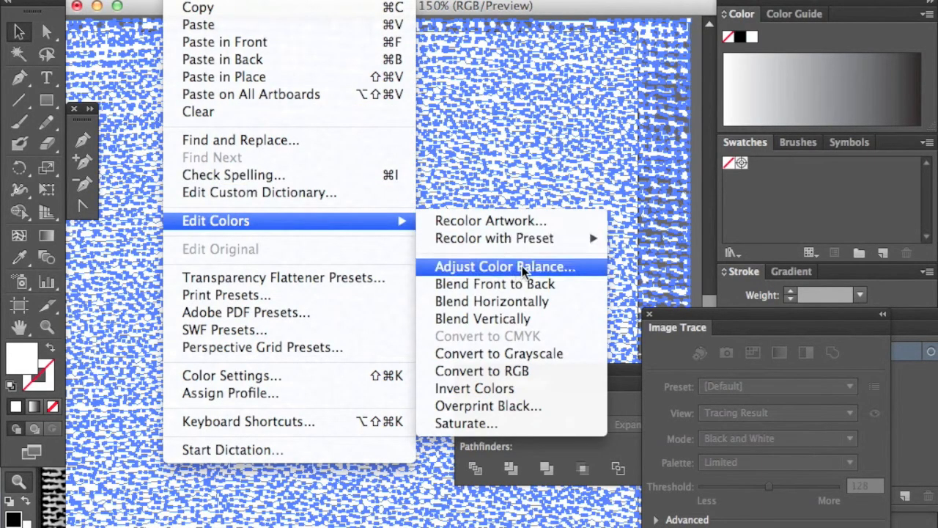
{"action": "left_click", "coordinate": [504, 371]}
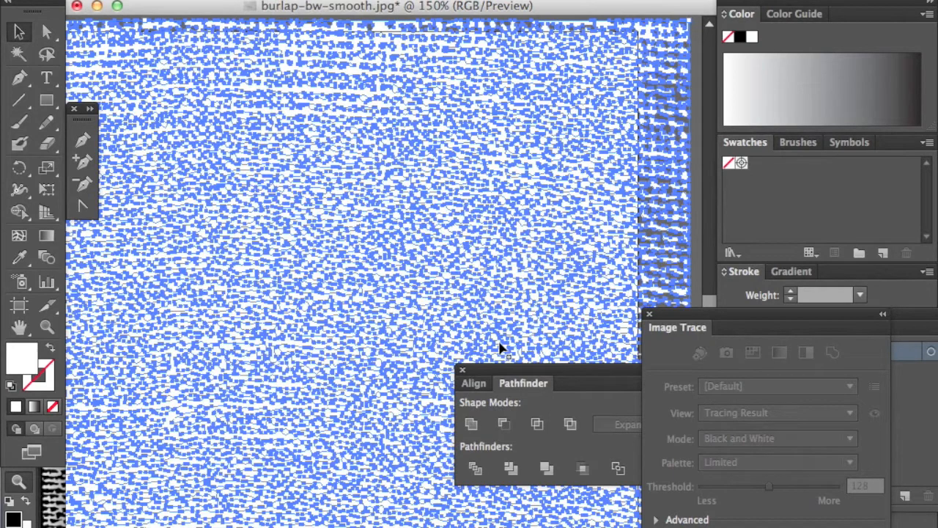
Set the weave's fill color to 1B7DCE and deselect the artwork
{"action": "double_click", "coordinate": [22, 357]}
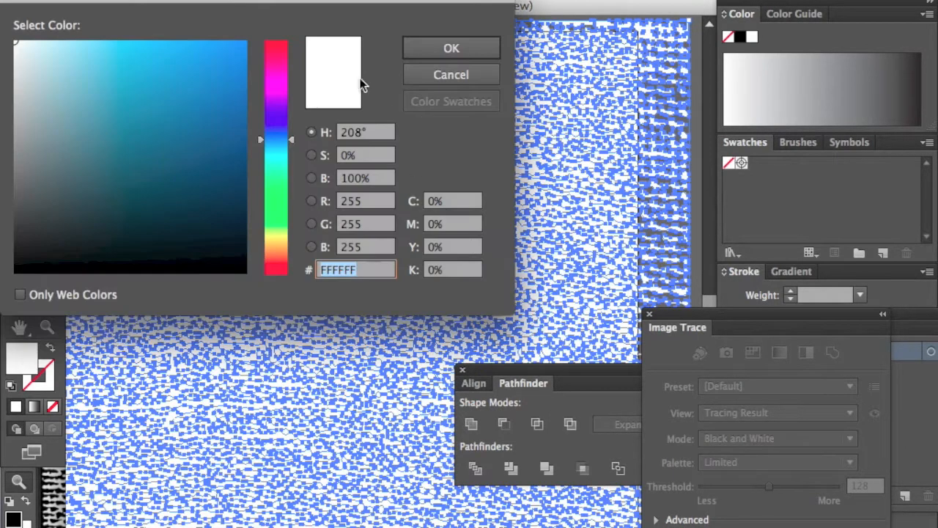
{"action": "type", "text": "1B7DCE"}
{"action": "left_click", "coordinate": [445, 45]}
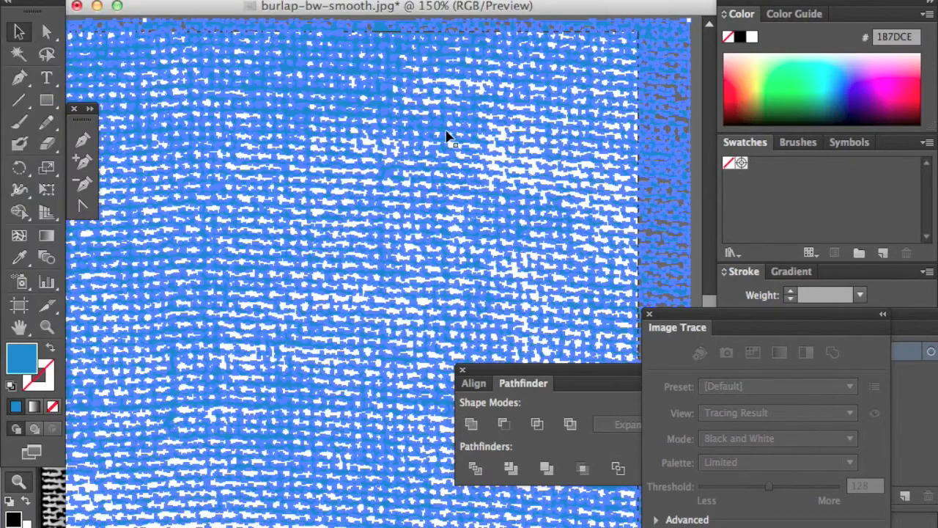
{"action": "left_click", "coordinate": [606, 93]}
{"action": "scroll", "coordinate": [605, 98], "scroll_direction": "up", "scroll_amount": 2}
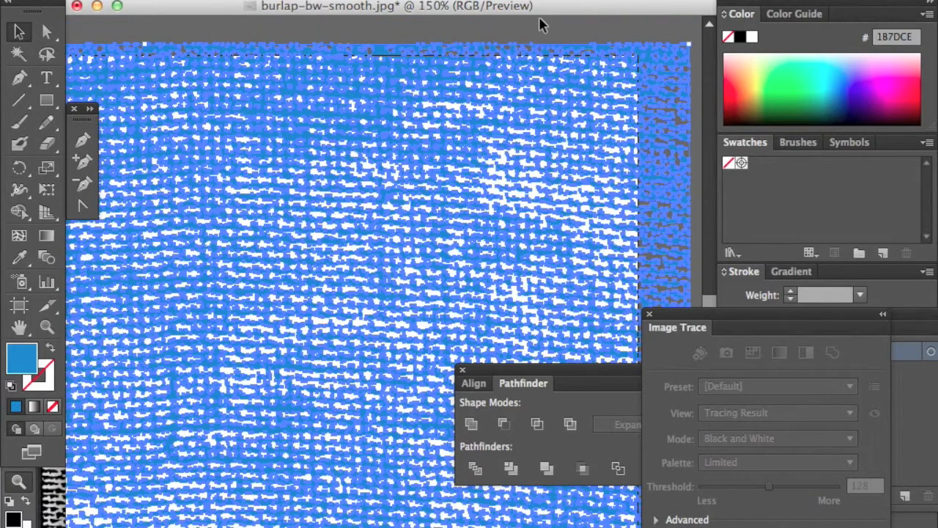
{"action": "left_click", "coordinate": [540, 20]}
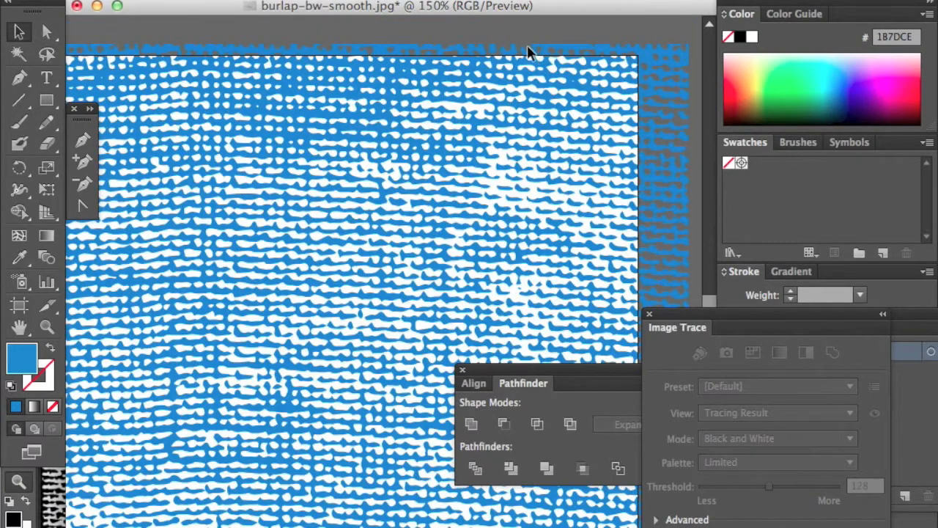
Bring the whole weave into view, select it, and move the Image Trace panel clear of the color and stroke panels
{"action": "left_click", "coordinate": [47, 327]}
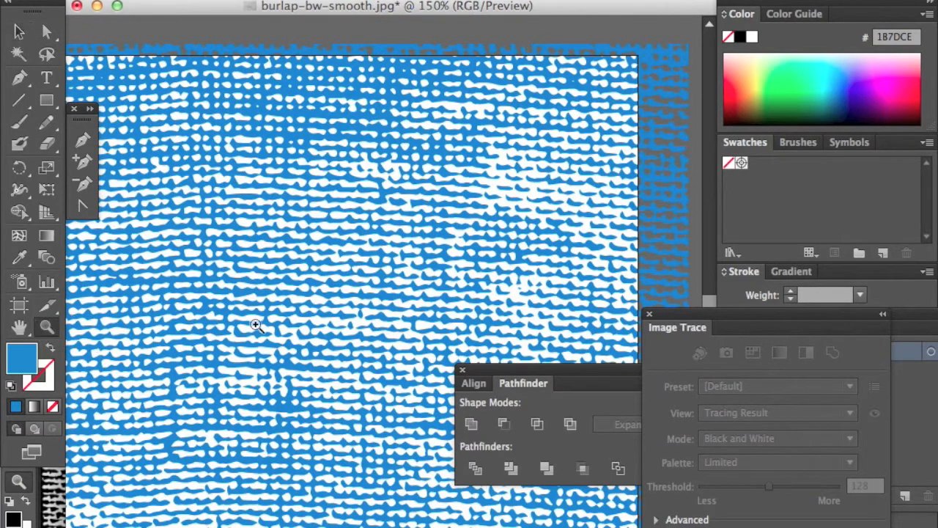
{"action": "left_click", "coordinate": [308, 314], "text": "alt"}
{"action": "left_click", "coordinate": [253, 358], "text": "alt"}
{"action": "left_click_drag", "start_coordinate": [253, 359], "coordinate": [335, 213]}
{"action": "key", "text": "v"}
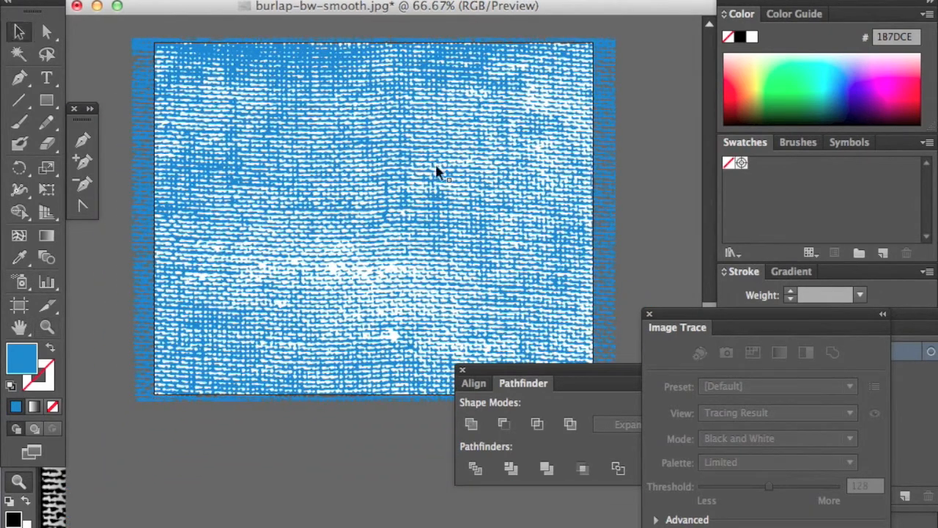
{"action": "left_click", "coordinate": [569, 165]}
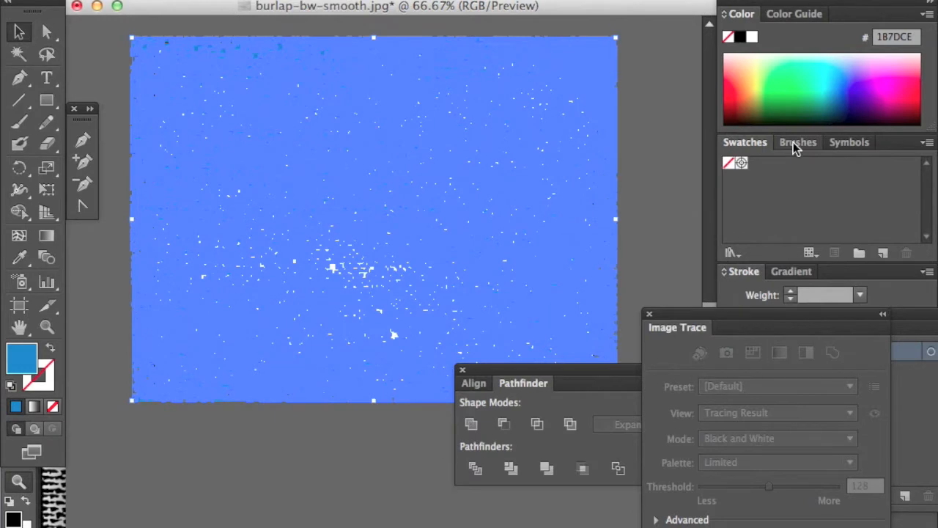
{"action": "left_click", "coordinate": [787, 276]}
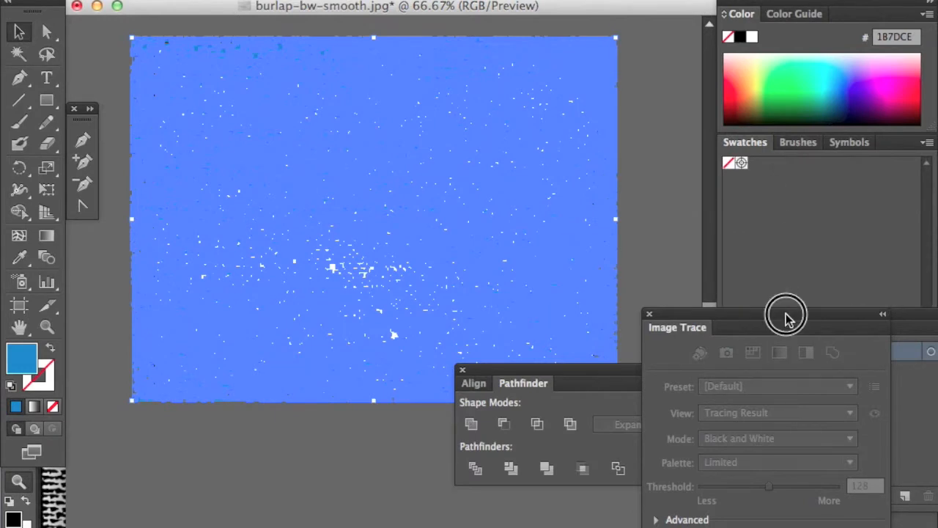
{"action": "left_click_drag", "start_coordinate": [785, 316], "coordinate": [587, 371]}
Switch the weave's fill to a gradient and apply the orange gradient swatch from the Gems and Jewels library
{"action": "left_click", "coordinate": [830, 77]}
{"action": "left_click", "coordinate": [731, 387]}
{"action": "left_click", "coordinate": [927, 143]}
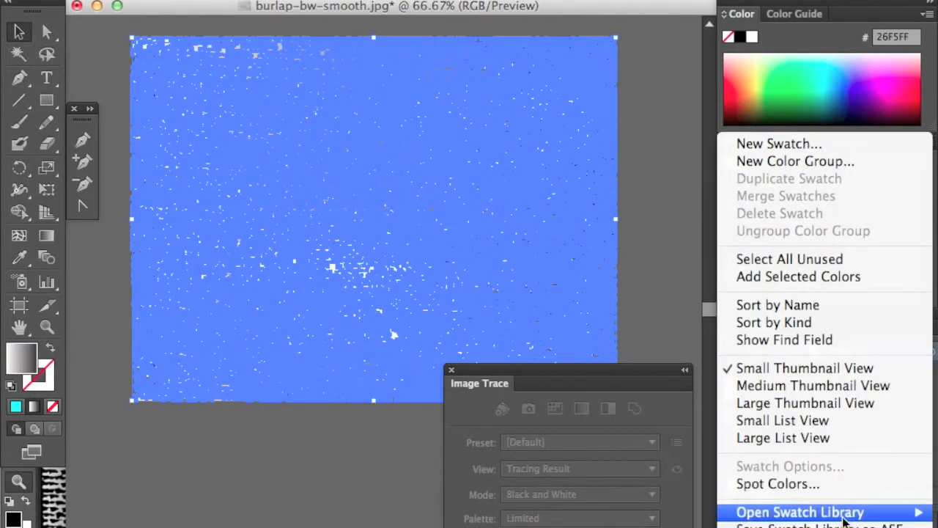
{"action": "mouse_move", "coordinate": [729, 512]}
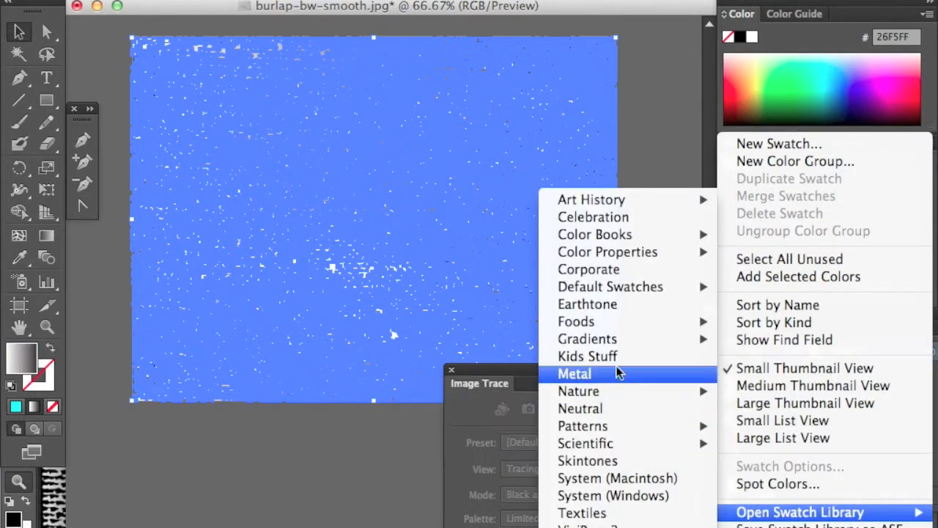
{"action": "mouse_move", "coordinate": [576, 343]}
{"action": "left_click", "coordinate": [473, 369]}
{"action": "left_click", "coordinate": [436, 289]}
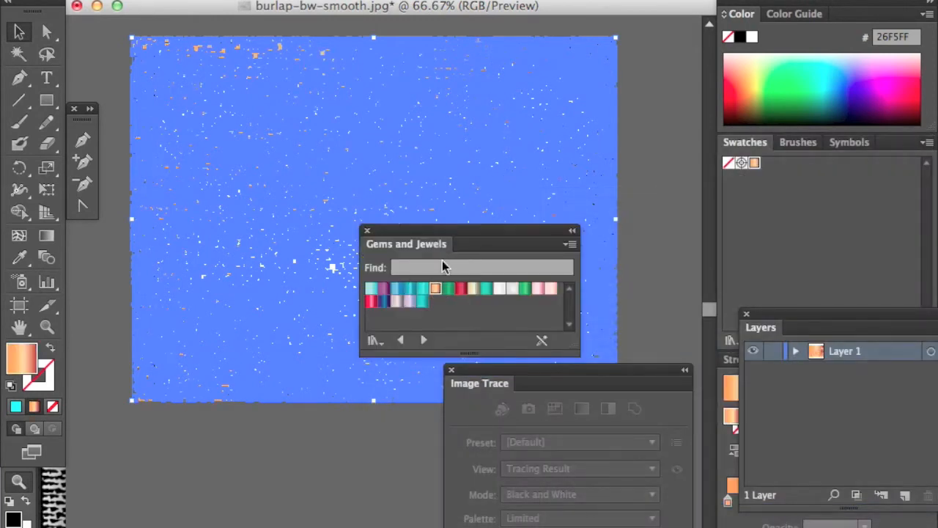
{"action": "left_click_drag", "start_coordinate": [440, 235], "coordinate": [708, 205]}
{"action": "left_click", "coordinate": [105, 266]}
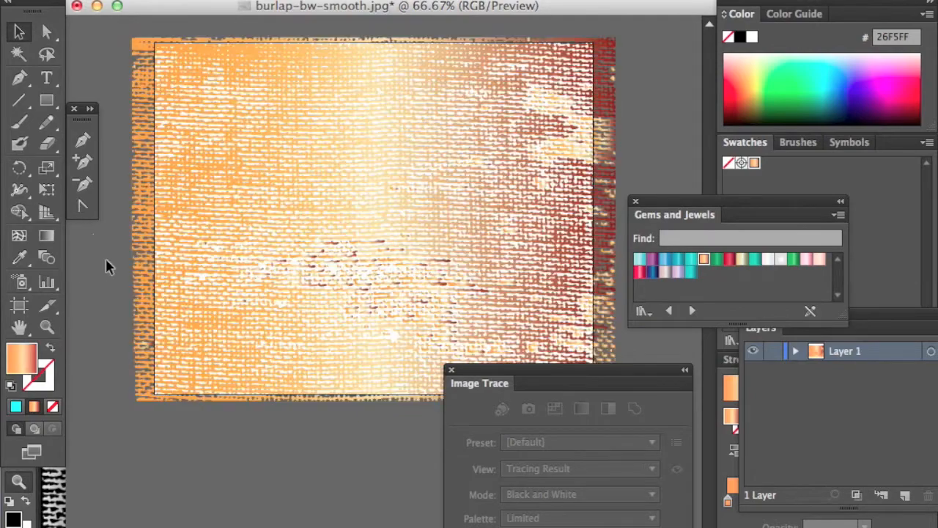
Scale the orange gradient weave down and position it inside the artboard
{"action": "left_click", "coordinate": [604, 99]}
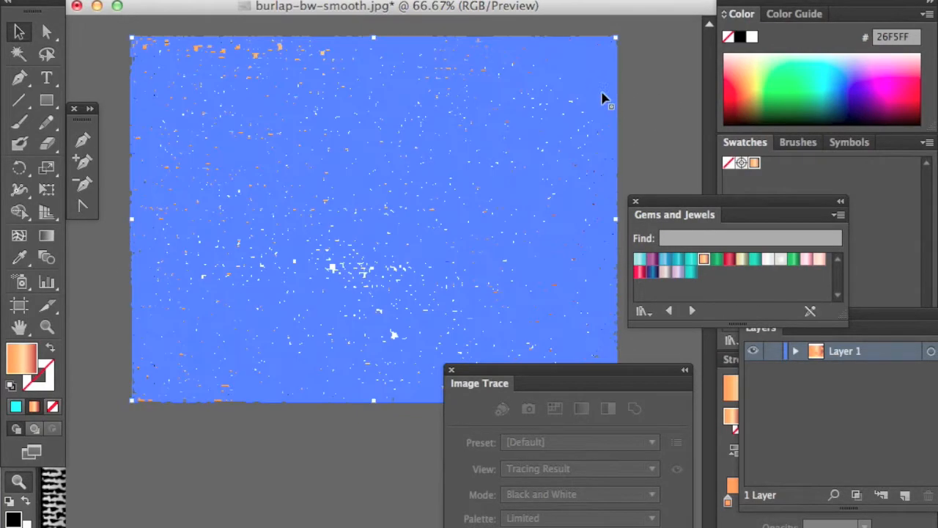
{"action": "left_click_drag", "start_coordinate": [618, 40], "coordinate": [488, 132]}
{"action": "left_click_drag", "start_coordinate": [391, 239], "coordinate": [457, 205]}
{"action": "left_click", "coordinate": [590, 147]}
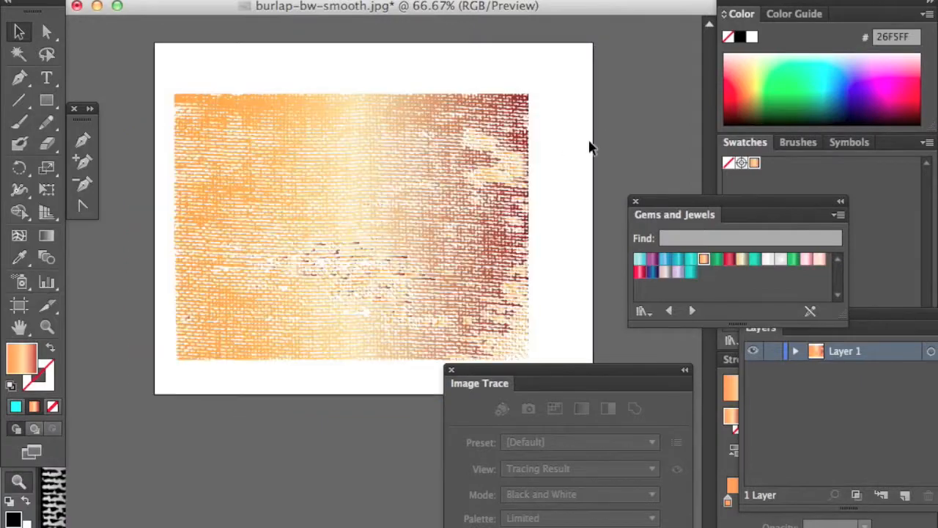
Inspect the middle of the gradient weave at 200% zoom and select the artwork
{"action": "left_click", "coordinate": [47, 327]}
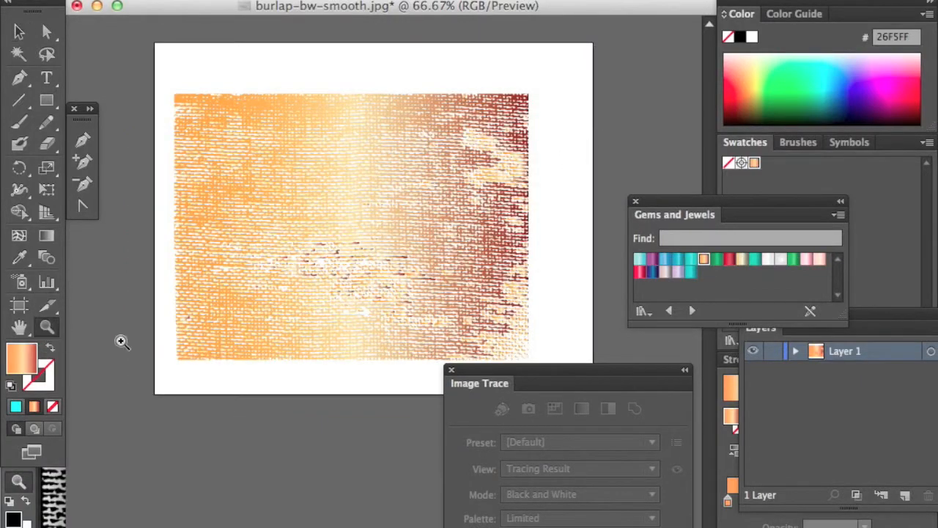
{"action": "left_click", "coordinate": [353, 299]}
{"action": "left_click", "coordinate": [358, 251]}
{"action": "left_click", "coordinate": [355, 247]}
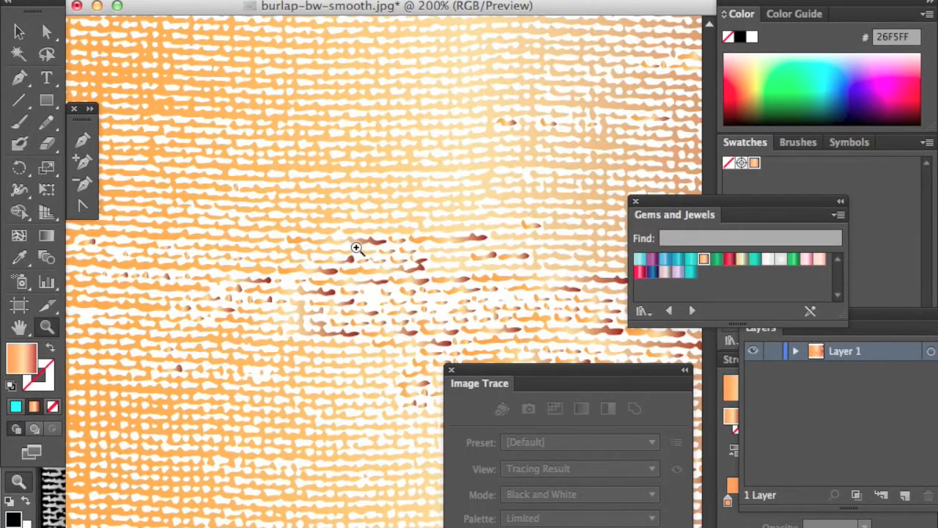
{"action": "left_click", "coordinate": [19, 32]}
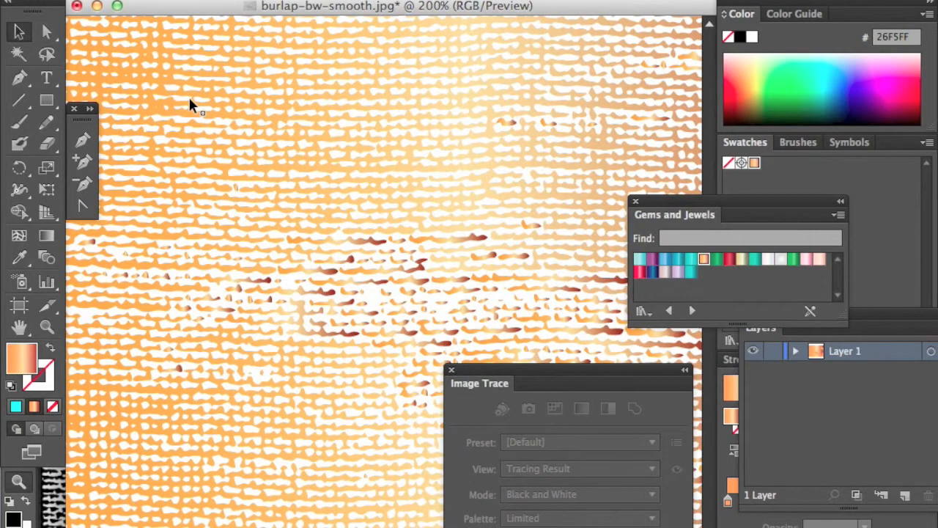
{"action": "left_click", "coordinate": [189, 96]}
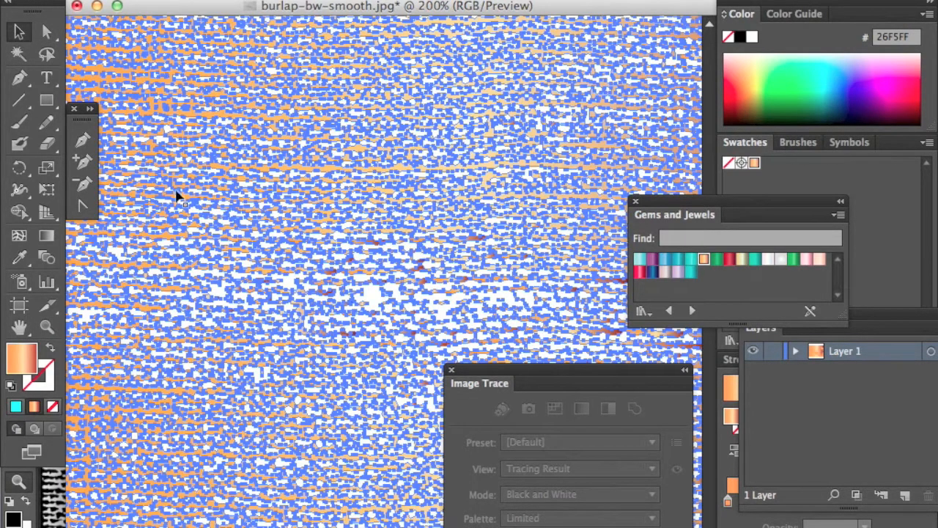
Close the Image Trace panel and move the Pathfinder panel clear of the weave, just above the Gems and Jewels library
{"action": "left_click", "coordinate": [226, 0]}
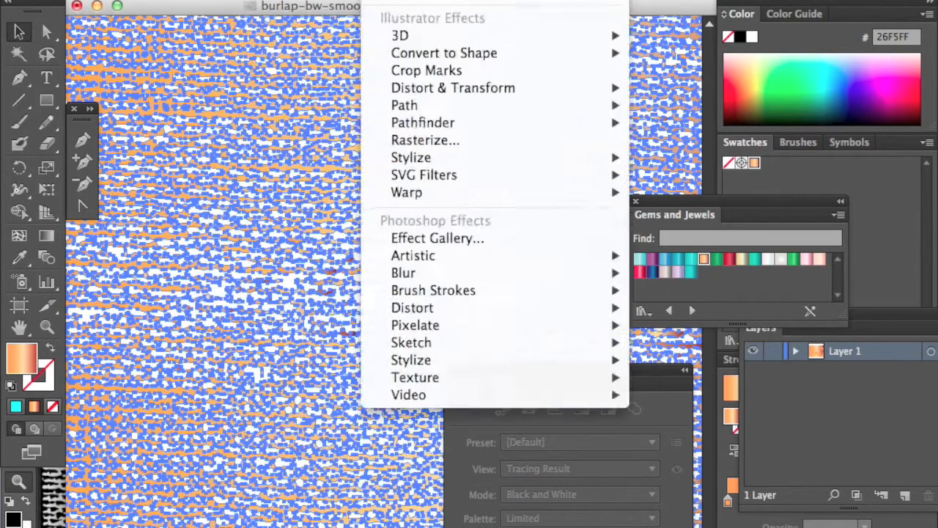
{"action": "mouse_move", "coordinate": [480, 0]}
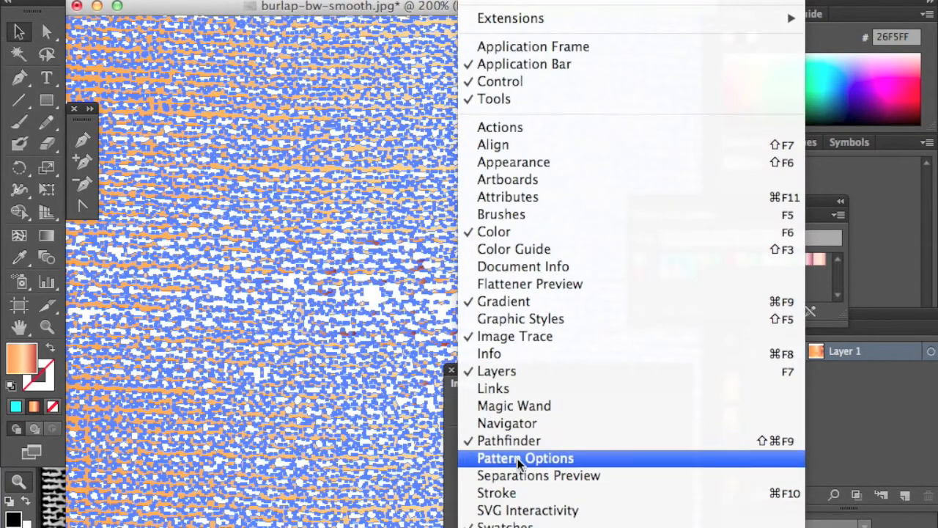
{"action": "left_click", "coordinate": [512, 438]}
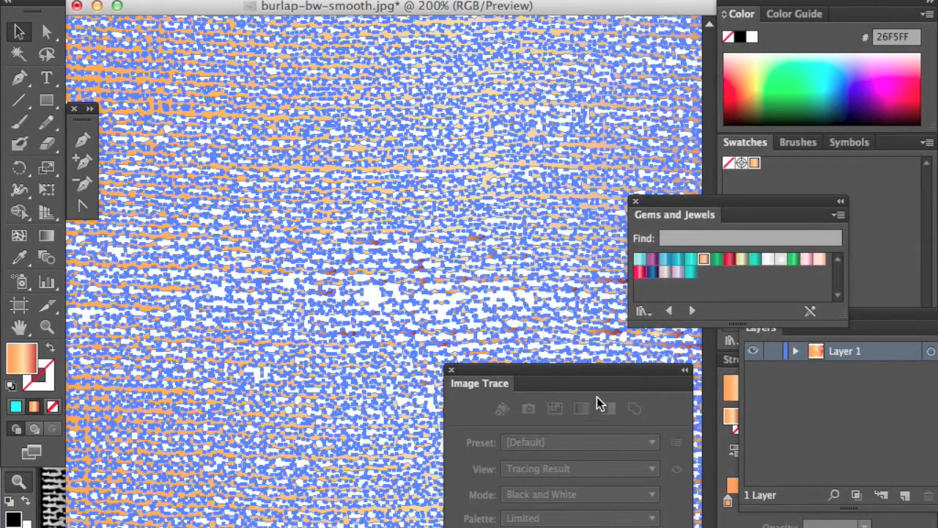
{"action": "left_click_drag", "start_coordinate": [572, 374], "coordinate": [594, 239]}
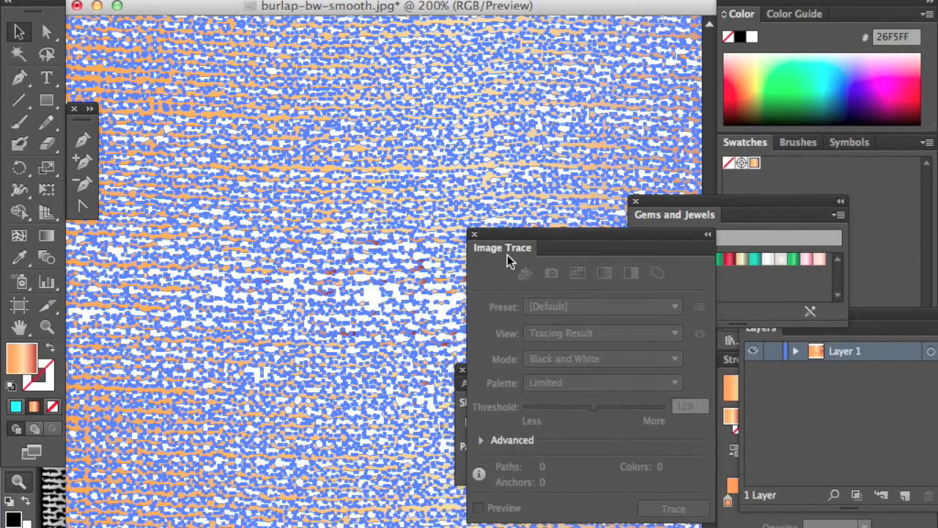
{"action": "left_click", "coordinate": [474, 236]}
{"action": "left_click_drag", "start_coordinate": [557, 371], "coordinate": [713, 62]}
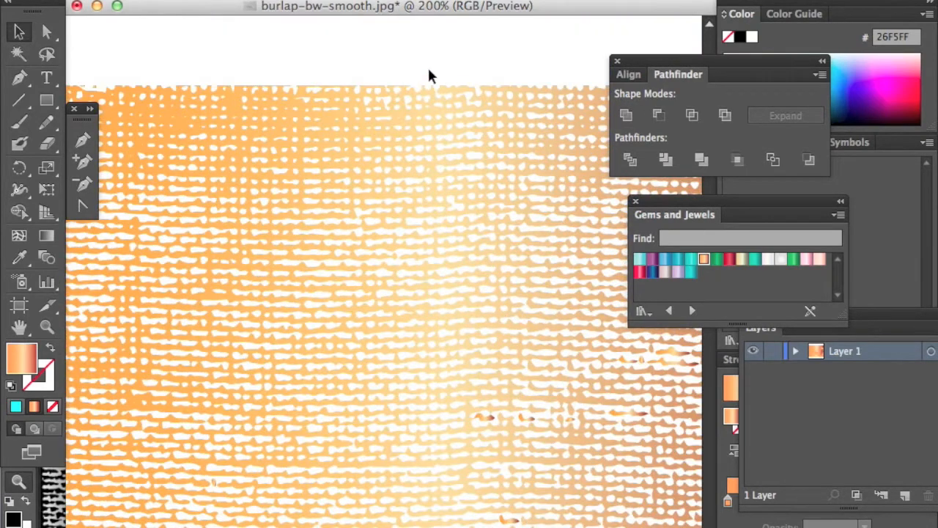
With the Pen tool, draw the snout, rounded ear and back of a mouse outline above the deselected weave
{"action": "scroll", "coordinate": [450, 118], "scroll_direction": "down", "scroll_amount": 5}
{"action": "scroll", "coordinate": [450, 119], "scroll_direction": "up", "scroll_amount": 3}
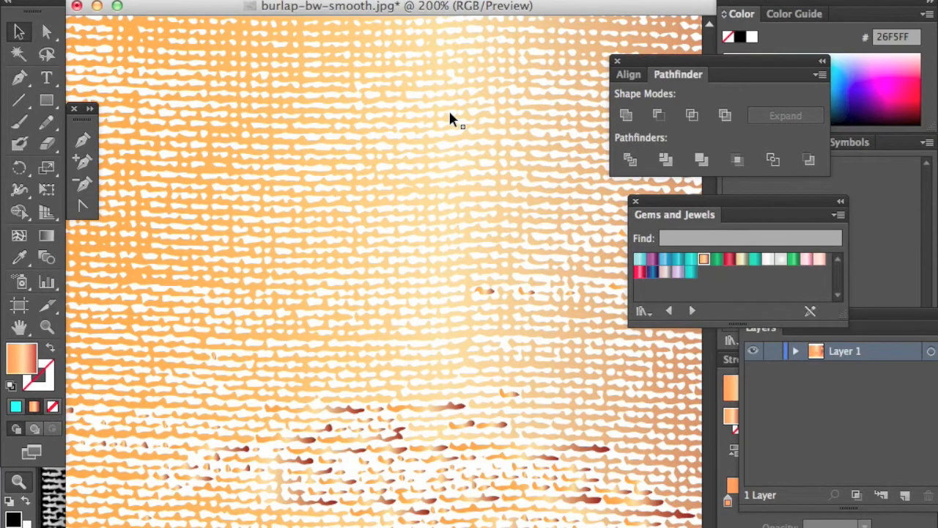
{"action": "key", "text": "super+0"}
{"action": "left_click", "coordinate": [540, 289]}
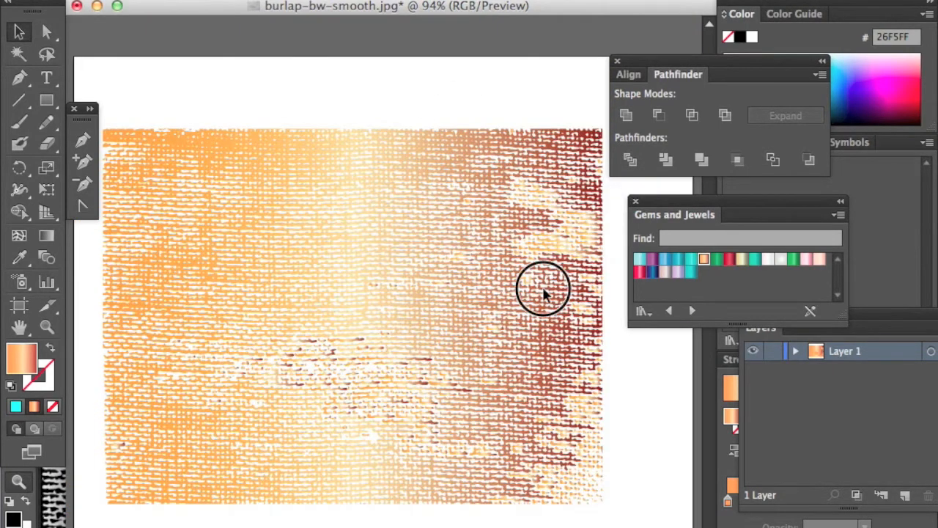
{"action": "left_click", "coordinate": [390, 101]}
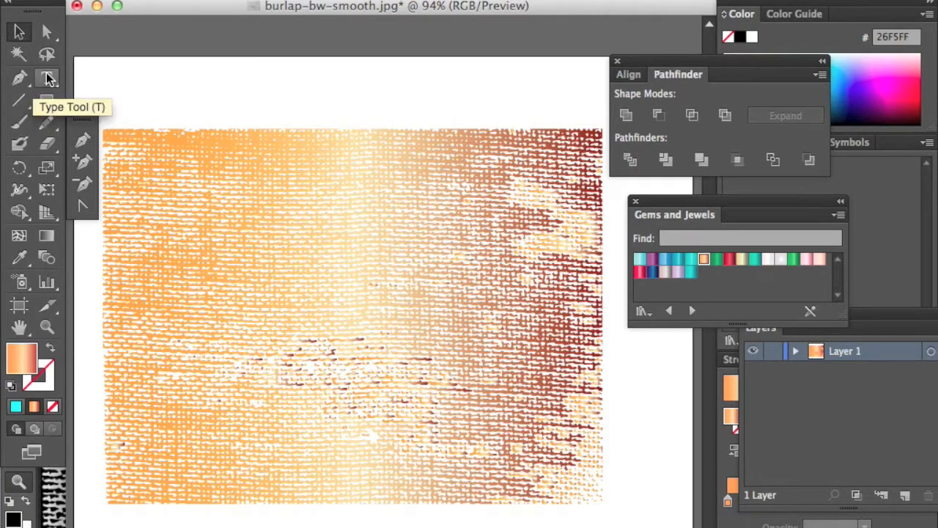
{"action": "left_click", "coordinate": [82, 140]}
{"action": "left_click", "coordinate": [215, 105]}
{"action": "left_click_drag", "start_coordinate": [258, 71], "coordinate": [309, 78]}
{"action": "left_click_drag", "start_coordinate": [377, 71], "coordinate": [448, 86]}
{"action": "left_click_drag", "start_coordinate": [431, 46], "coordinate": [403, 46]}
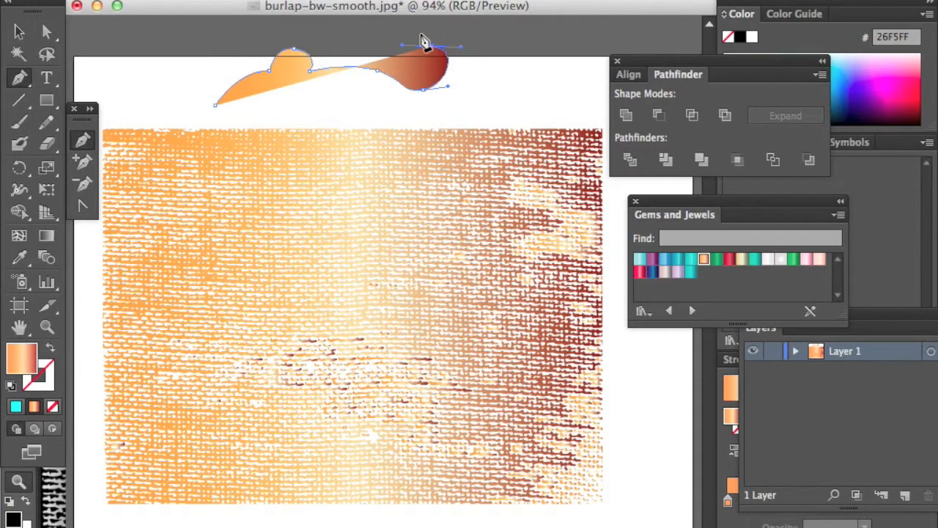
Continue the mouse outline with an upward-curling tail, the rump and the start of the hind foot
{"action": "left_click_drag", "start_coordinate": [462, 27], "coordinate": [497, 161]}
{"action": "left_click", "coordinate": [462, 126]}
{"action": "left_click_drag", "start_coordinate": [433, 126], "coordinate": [431, 141]}
{"action": "left_click", "coordinate": [454, 151]}
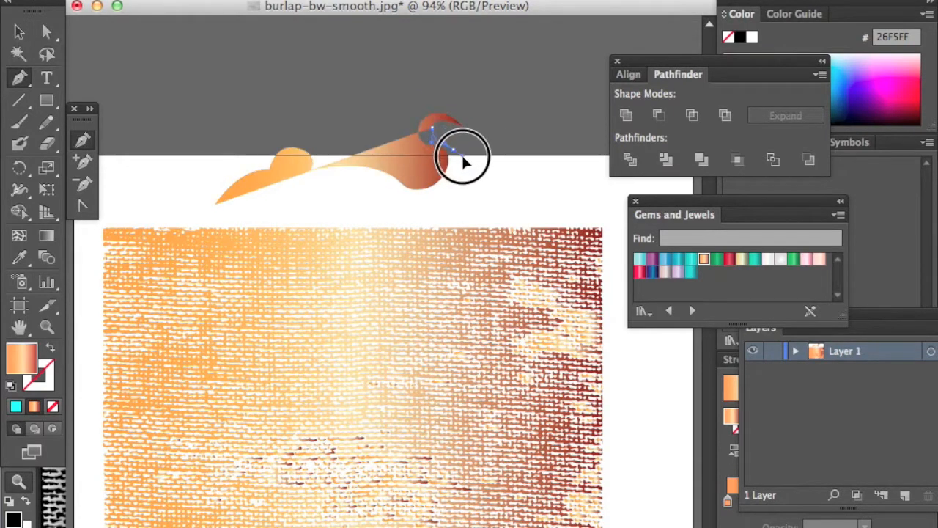
{"action": "left_click_drag", "start_coordinate": [464, 169], "coordinate": [463, 166]}
{"action": "left_click_drag", "start_coordinate": [423, 210], "coordinate": [390, 238]}
{"action": "left_click", "coordinate": [345, 236]}
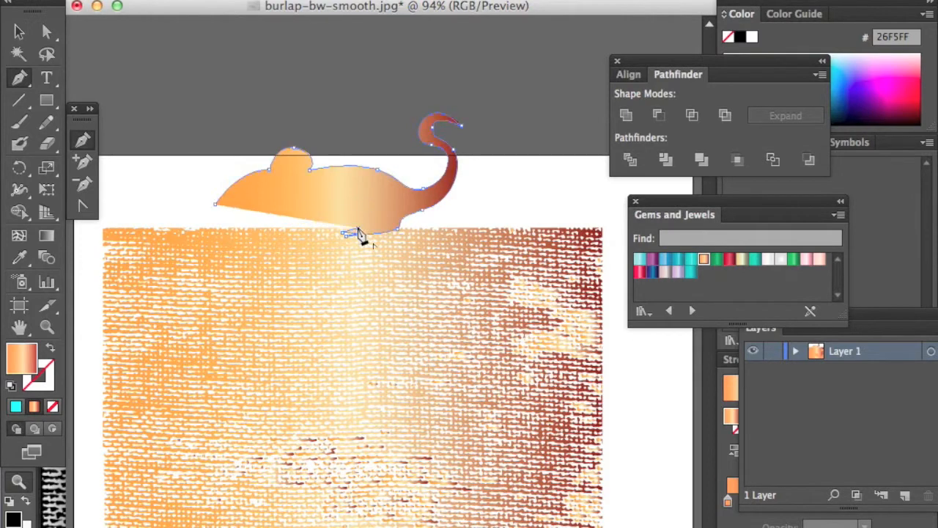
Draw the mouse's belly, front leg and chin, and close the outline at the snout
{"action": "left_click", "coordinate": [331, 223], "text": "super"}
{"action": "left_click_drag", "start_coordinate": [331, 227], "coordinate": [292, 227]}
{"action": "left_click", "coordinate": [269, 242]}
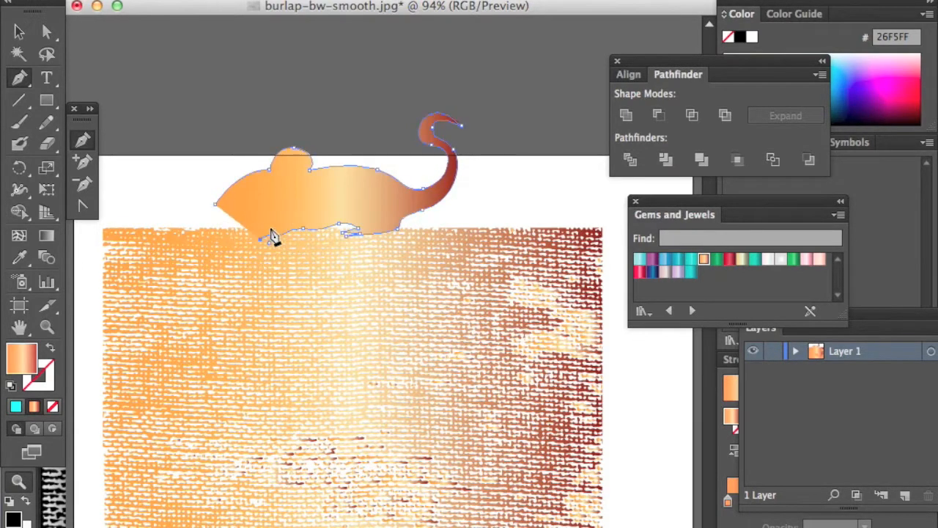
{"action": "left_click", "coordinate": [287, 225], "text": "super"}
{"action": "left_click_drag", "start_coordinate": [287, 223], "coordinate": [204, 186]}
{"action": "left_click", "coordinate": [276, 211]}
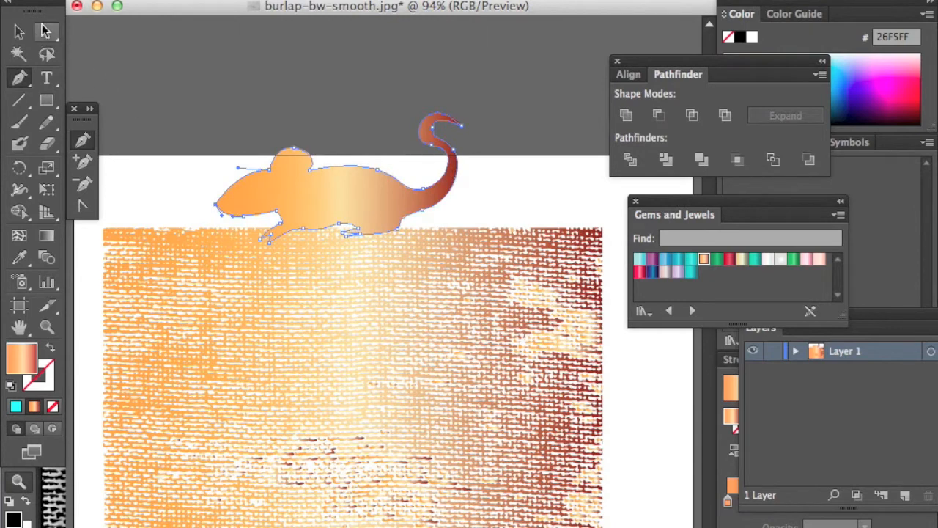
Move the mouse shape onto the upper middle of the weave and copy it
{"action": "left_click", "coordinate": [19, 32]}
{"action": "left_click", "coordinate": [338, 149]}
{"action": "left_click_drag", "start_coordinate": [369, 201], "coordinate": [386, 357]}
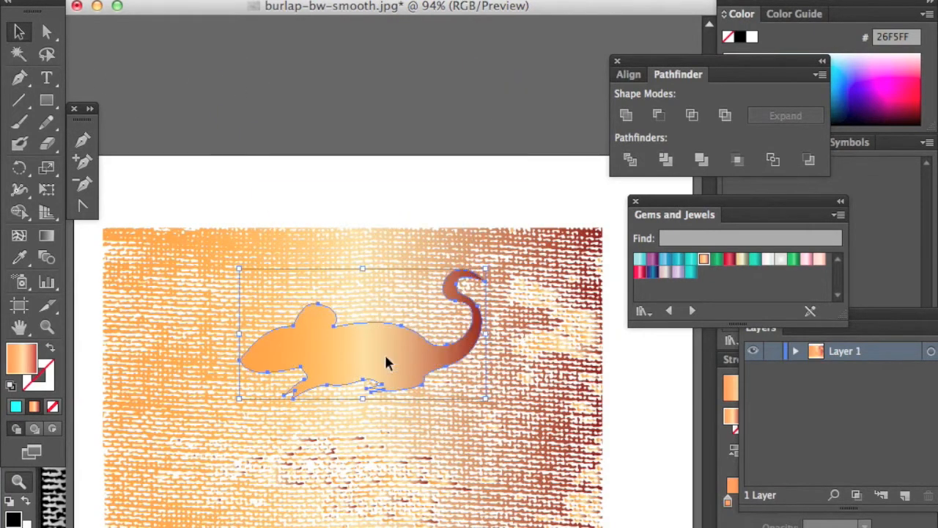
{"action": "key", "text": "super"}
Set the mouse's fill color to yellow EDDF5F
{"action": "double_click", "coordinate": [21, 366]}
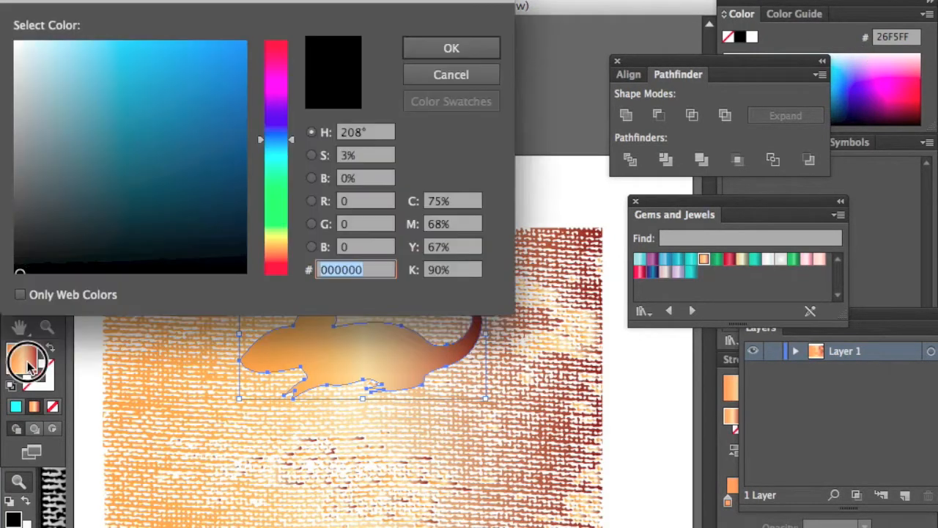
{"action": "left_click", "coordinate": [279, 244]}
{"action": "left_click", "coordinate": [151, 57]}
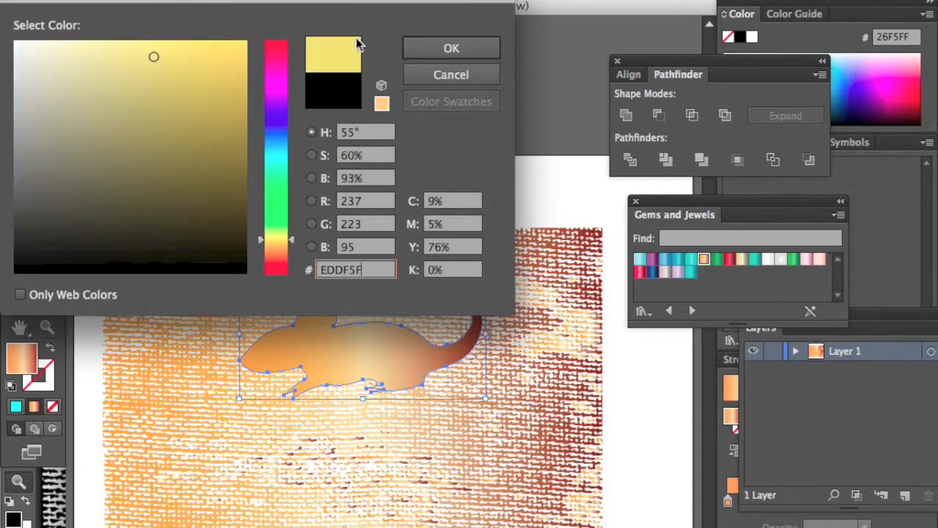
{"action": "left_click", "coordinate": [414, 44]}
Set the mouse's fill color to the tan shade D6BE92 and deselect it
{"action": "double_click", "coordinate": [20, 367]}
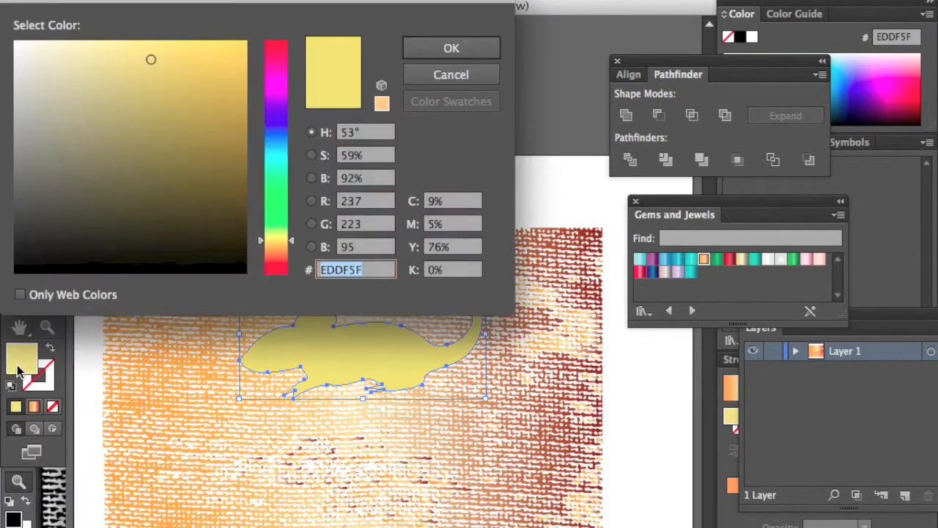
{"action": "left_click", "coordinate": [118, 47]}
{"action": "left_click_drag", "start_coordinate": [276, 242], "coordinate": [274, 250]}
{"action": "left_click", "coordinate": [97, 74]}
{"action": "left_click", "coordinate": [78, 88]}
{"action": "left_click", "coordinate": [442, 50]}
{"action": "left_click", "coordinate": [416, 109]}
Send the tan mouse shape behind the weave
{"action": "left_click", "coordinate": [362, 344]}
{"action": "left_click", "coordinate": [220, 0]}
{"action": "mouse_move", "coordinate": [234, 0]}
{"action": "left_click", "coordinate": [472, 15]}
{"action": "left_click", "coordinate": [428, 192]}
Select the whole weave and set its fill color to the dark brown 594C39
{"action": "left_click", "coordinate": [429, 247]}
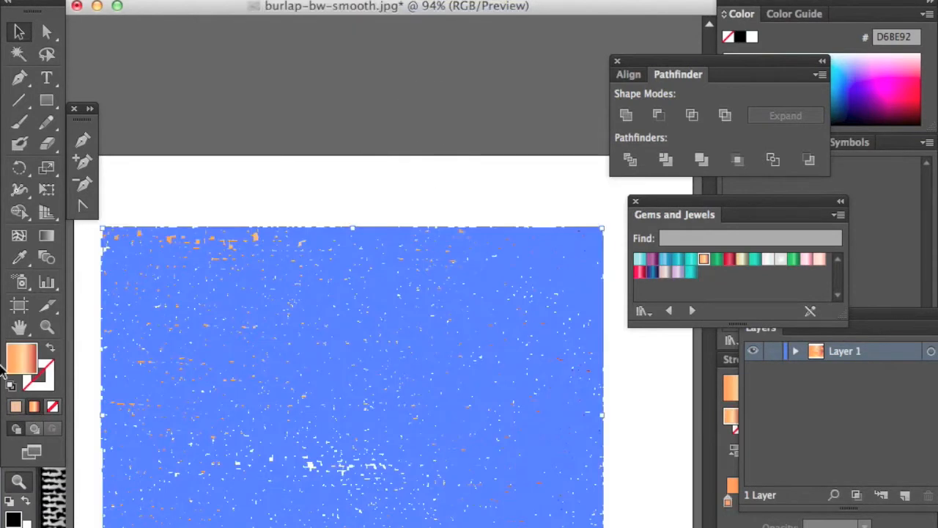
{"action": "double_click", "coordinate": [24, 374]}
{"action": "left_click", "coordinate": [170, 180]}
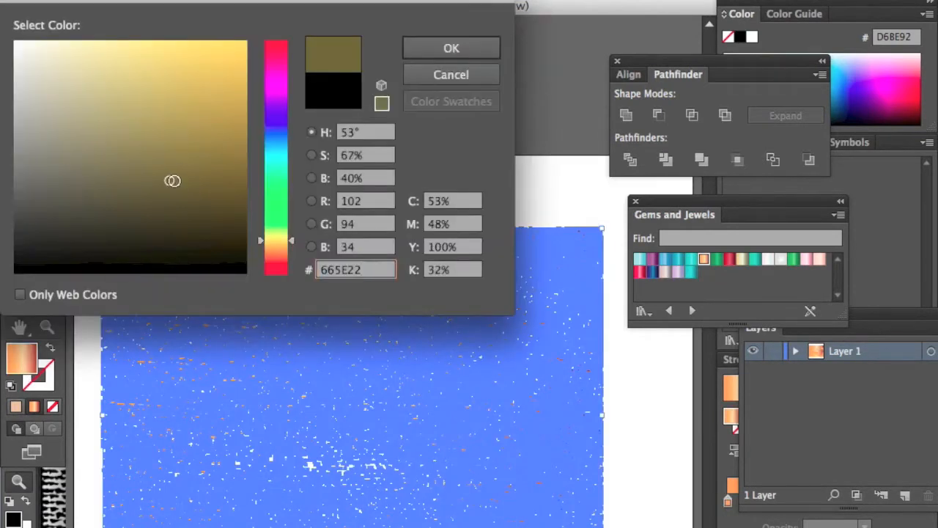
{"action": "left_click", "coordinate": [129, 155]}
{"action": "left_click", "coordinate": [127, 193]}
{"action": "left_click", "coordinate": [107, 160]}
{"action": "left_click", "coordinate": [99, 191]}
{"action": "left_click", "coordinate": [296, 249]}
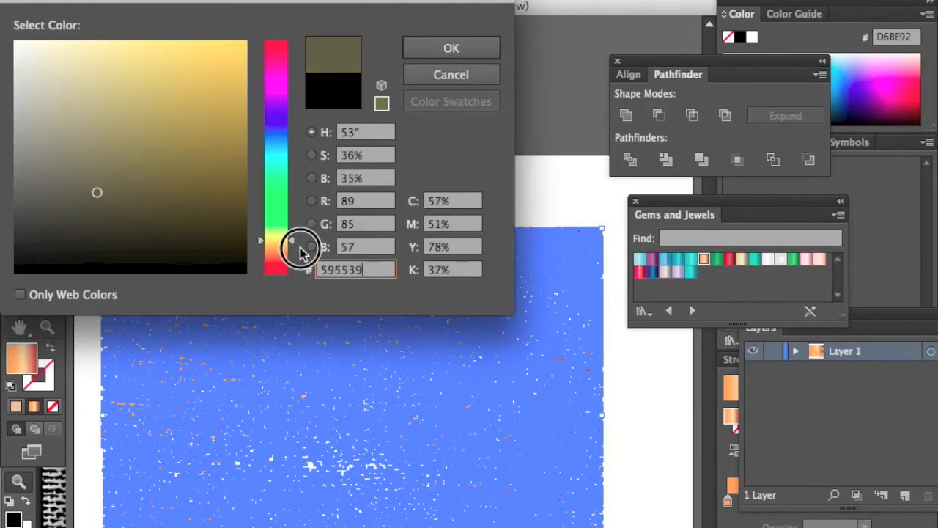
{"action": "left_click", "coordinate": [408, 54]}
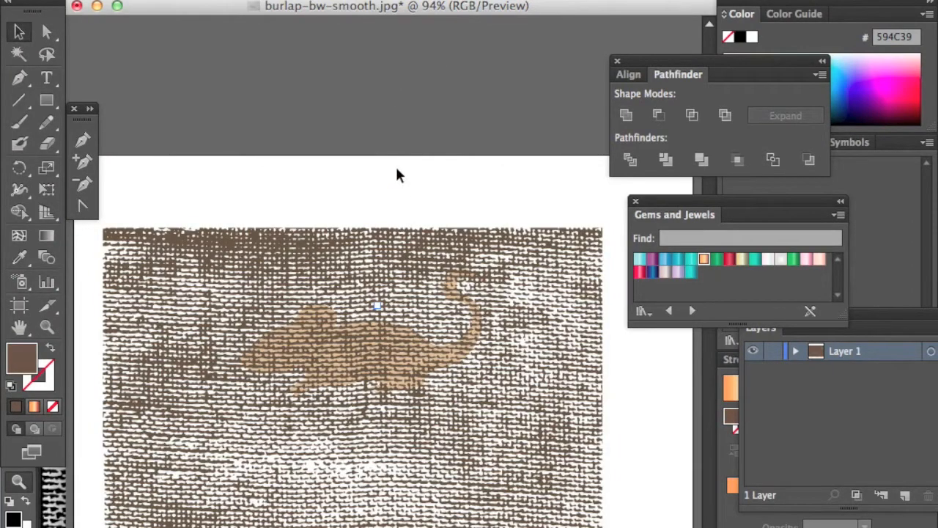
Paste the copied mouse in front, add the weave to the selection, and make a clipping mask from them
{"action": "key", "text": "super+f"}
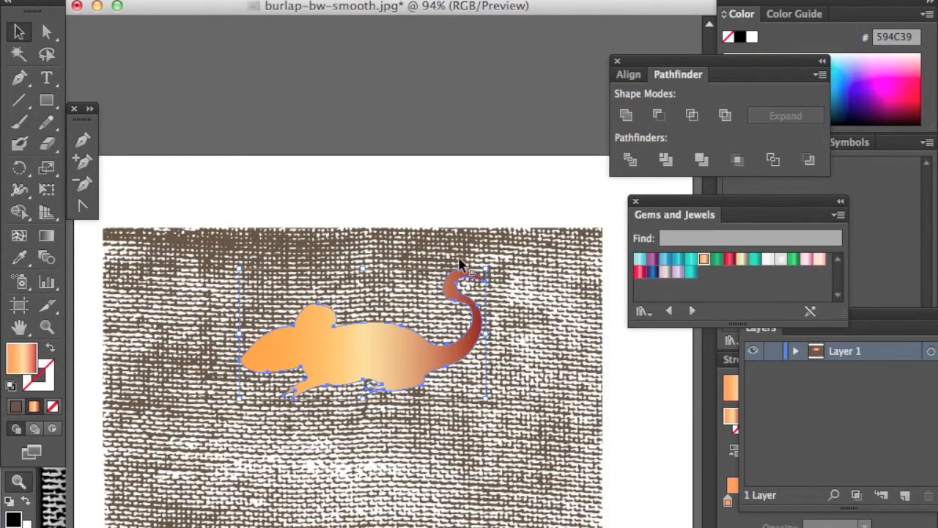
{"action": "left_click", "coordinate": [514, 245], "text": "shift"}
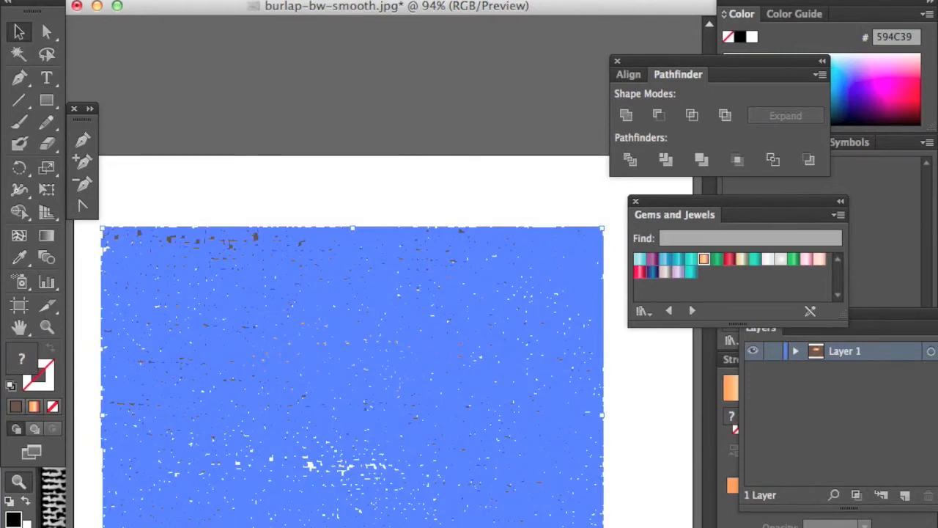
{"action": "left_click", "coordinate": [226, 0]}
{"action": "mouse_move", "coordinate": [308, 414]}
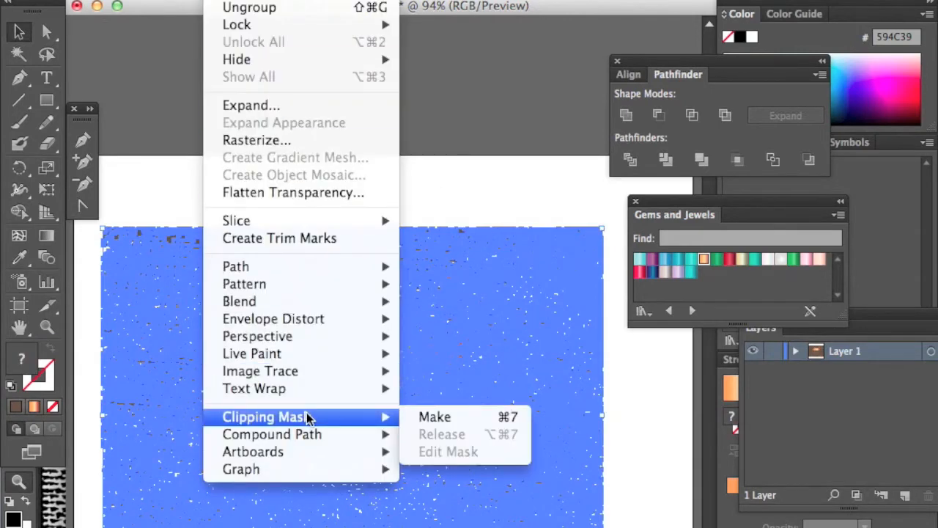
{"action": "left_click", "coordinate": [411, 417]}
{"action": "left_click", "coordinate": [434, 169]}
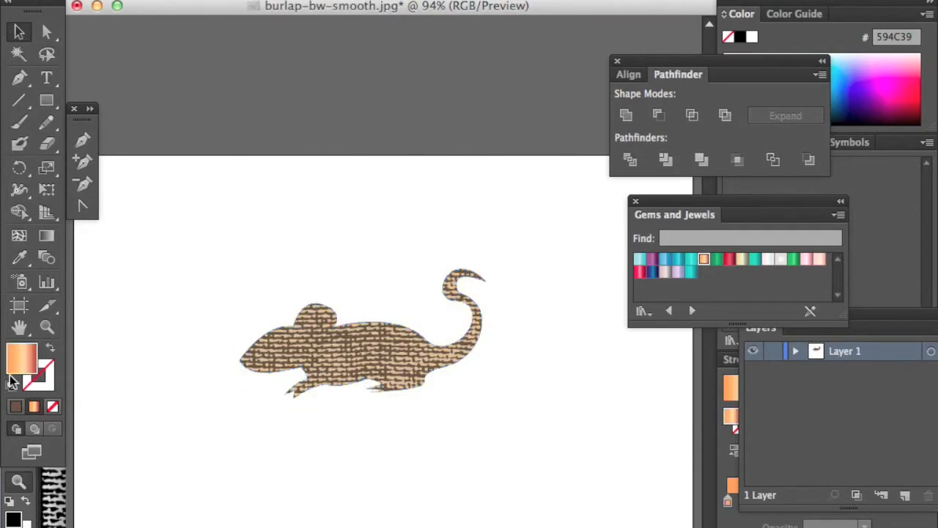
Examine the burlap-textured mouse up close at 300% zoom and switch to Photoshop
{"action": "left_click", "coordinate": [47, 327]}
{"action": "left_click", "coordinate": [388, 375]}
{"action": "left_click", "coordinate": [329, 309]}
{"action": "left_click", "coordinate": [358, 304]}
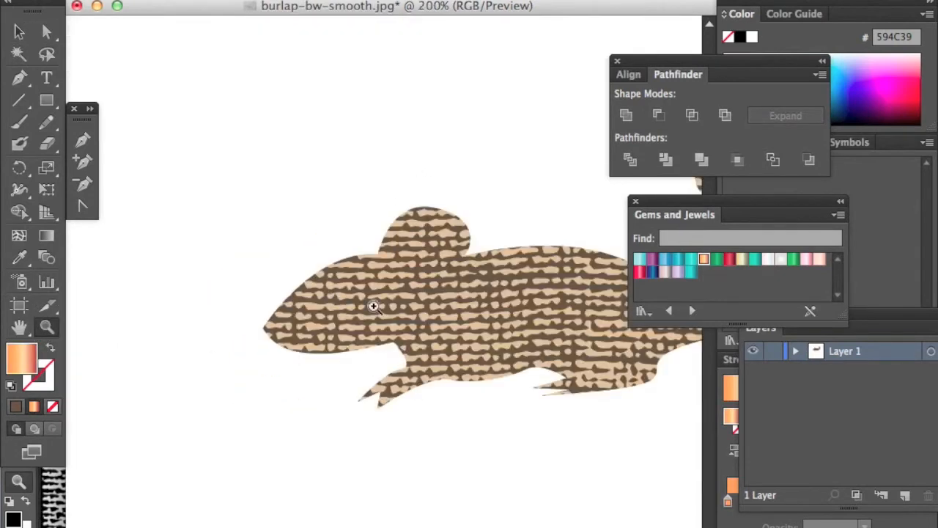
{"action": "left_click", "coordinate": [452, 318]}
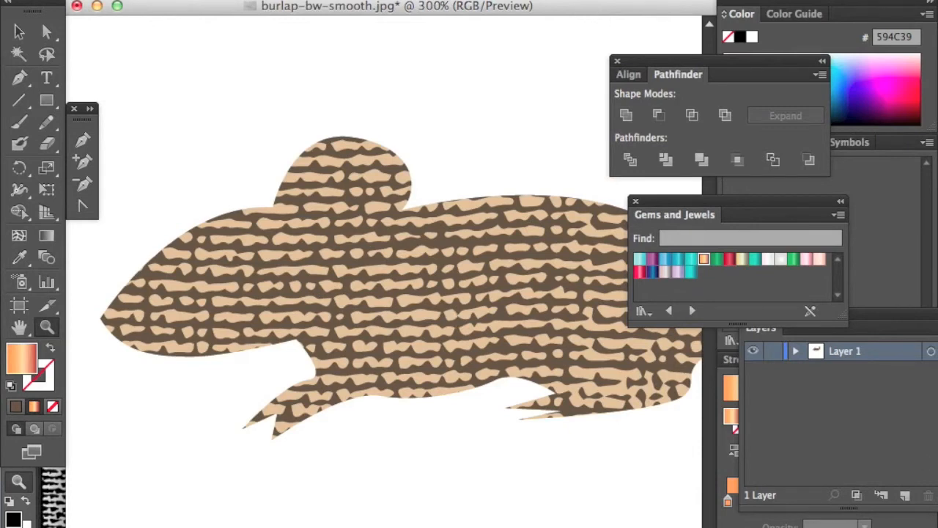
{"action": "key", "text": "super+Tab"}
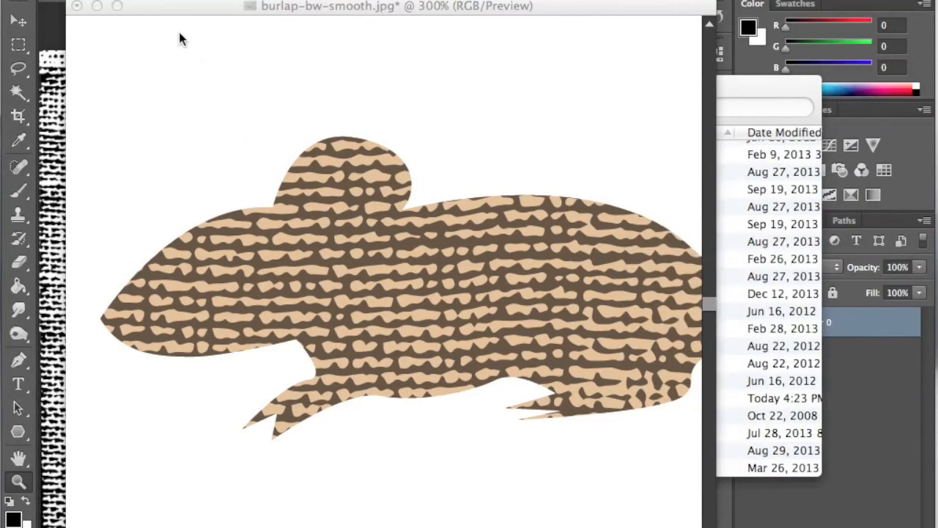